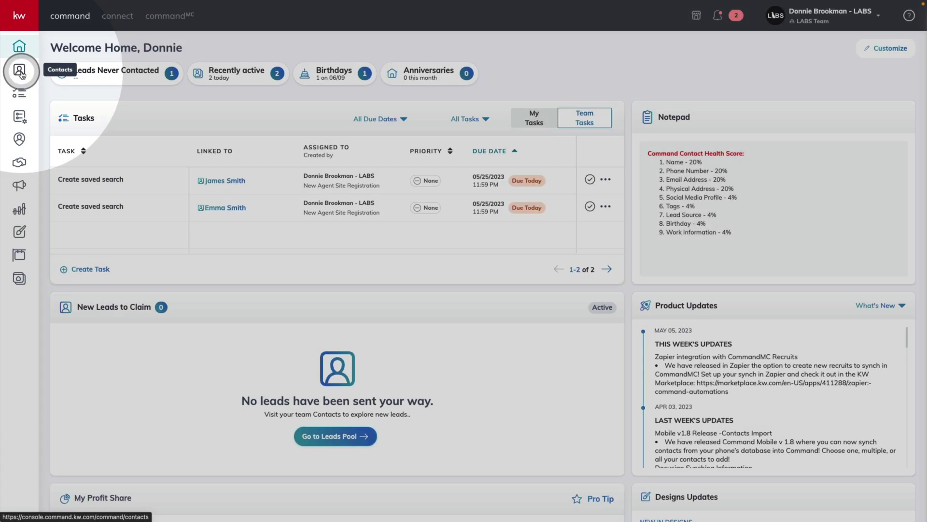
Open the Contacts list and bring up the Advanced Filter dialog
click(20, 71)
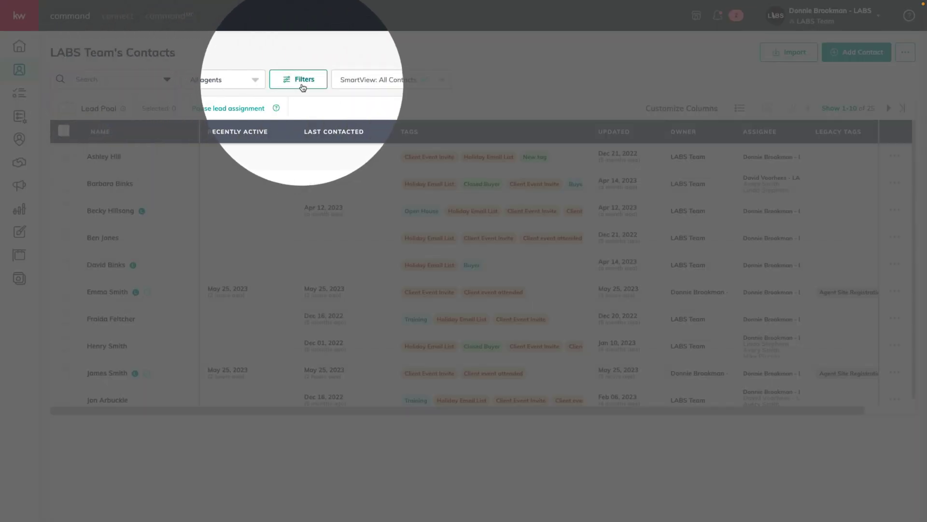
click(302, 85)
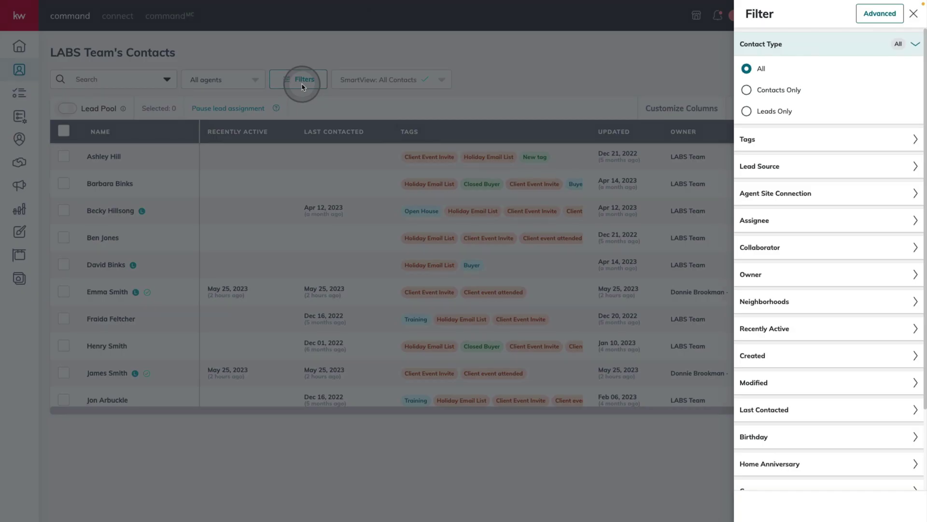
scroll(832, 101, down, 3)
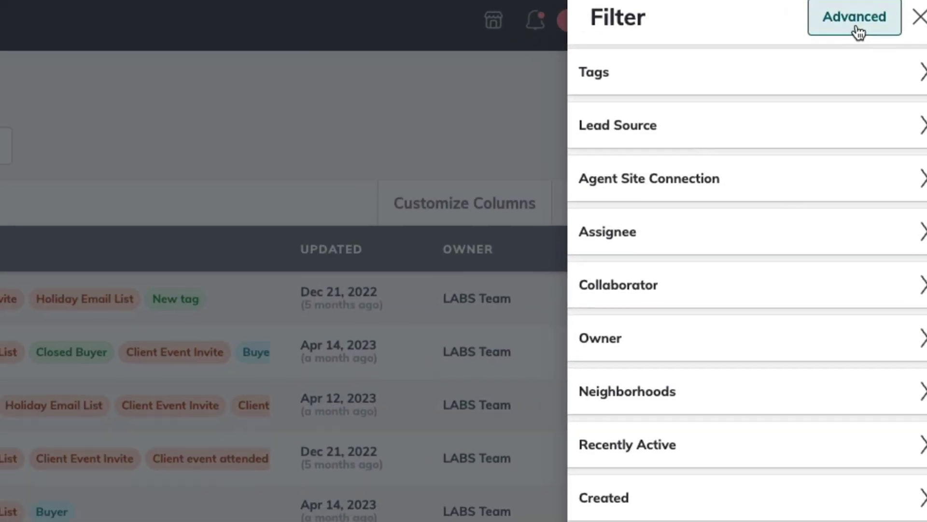
click(837, 43)
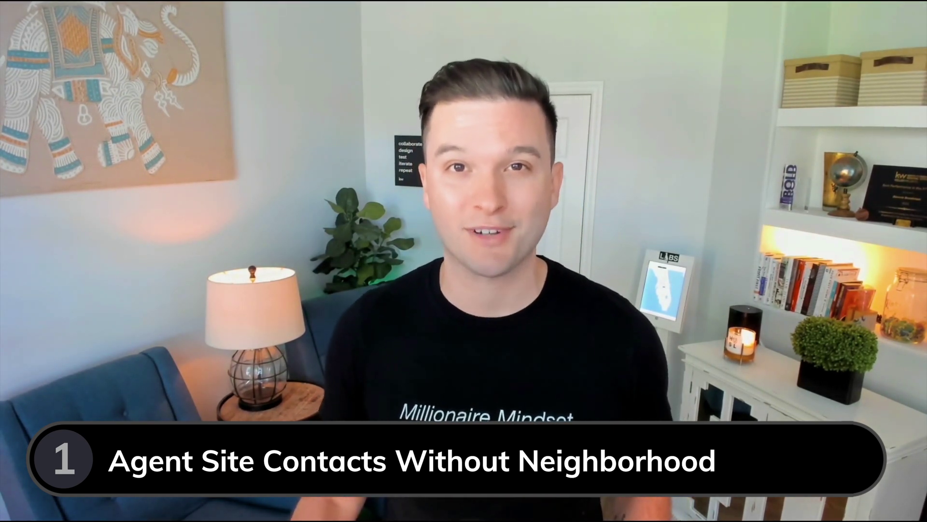
Filter contacts to Agent Site Connection is Connected and Neighborhoods is empty, then apply
click(271, 261)
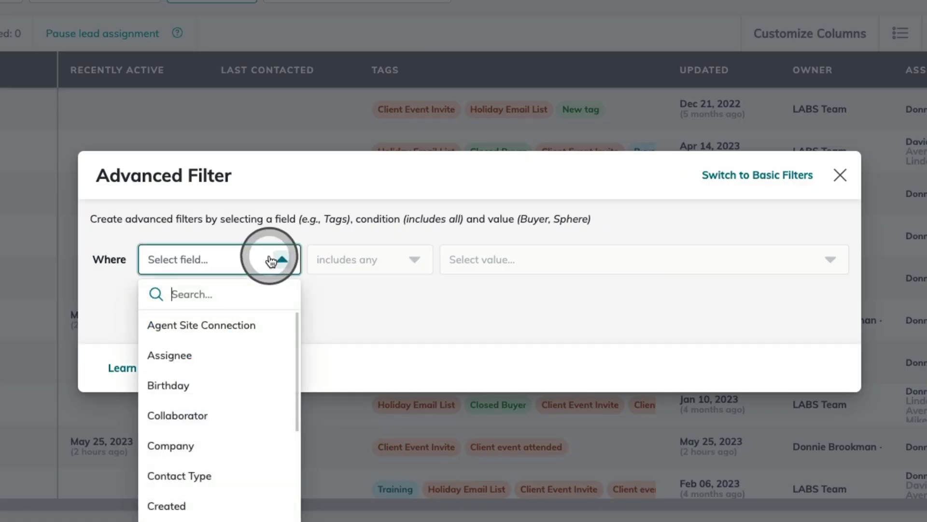
click(178, 329)
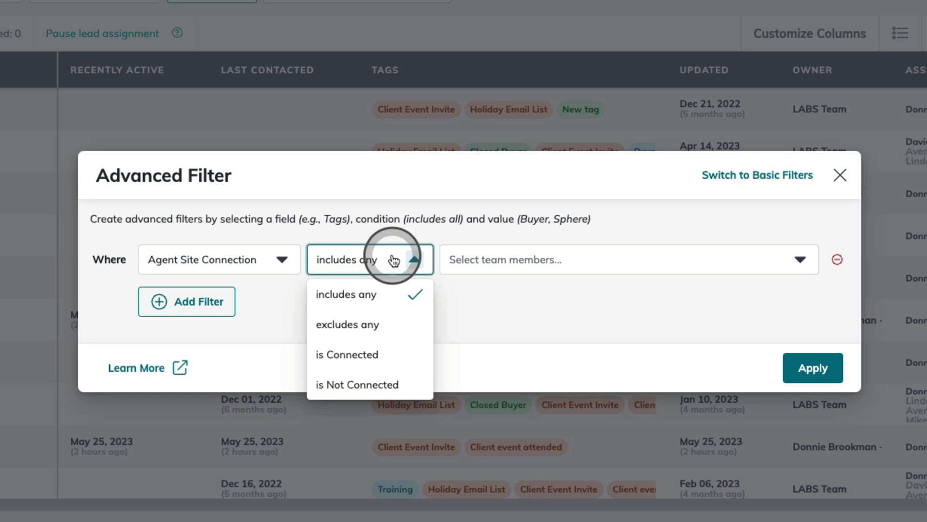
click(363, 354)
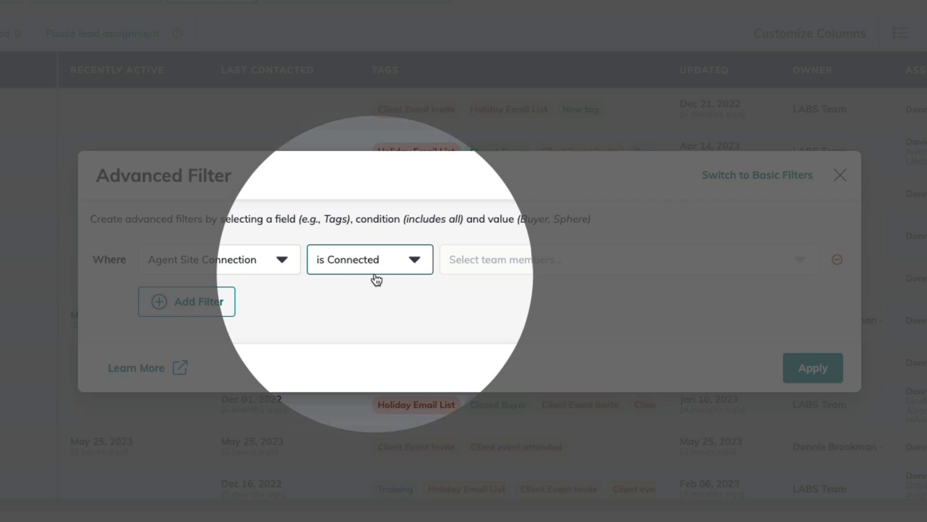
click(196, 314)
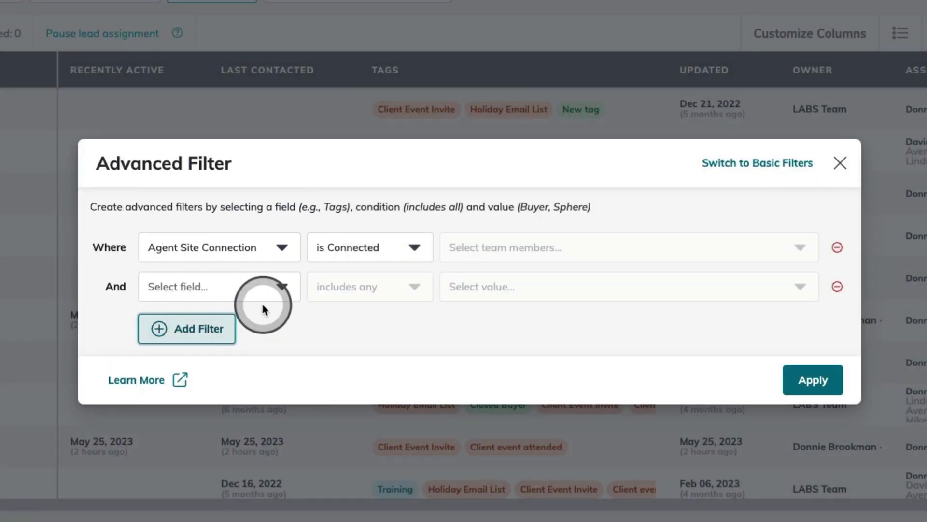
click(275, 287)
text(Neig)
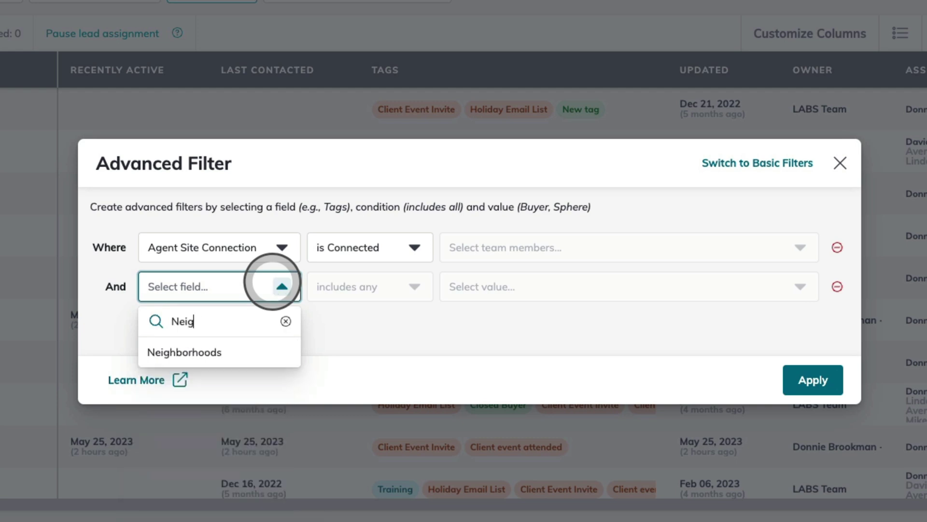
text(h)
click(222, 352)
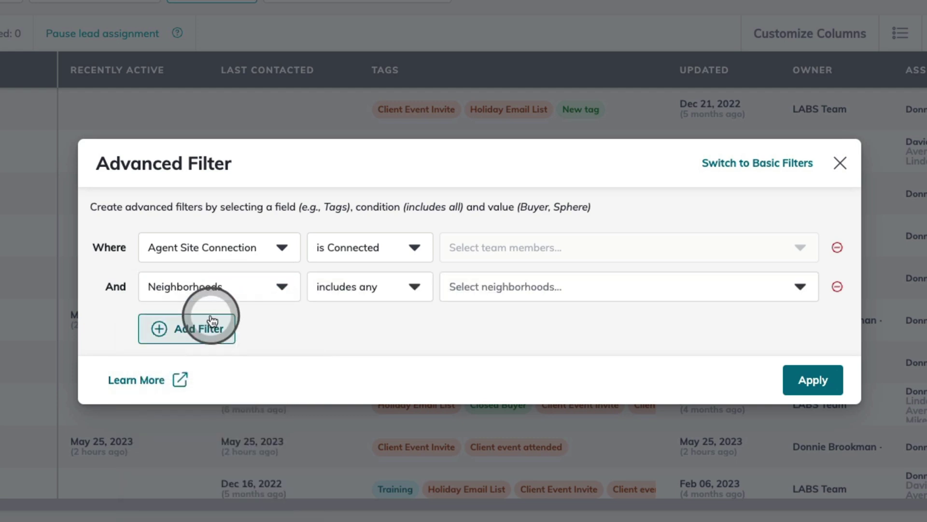
click(384, 295)
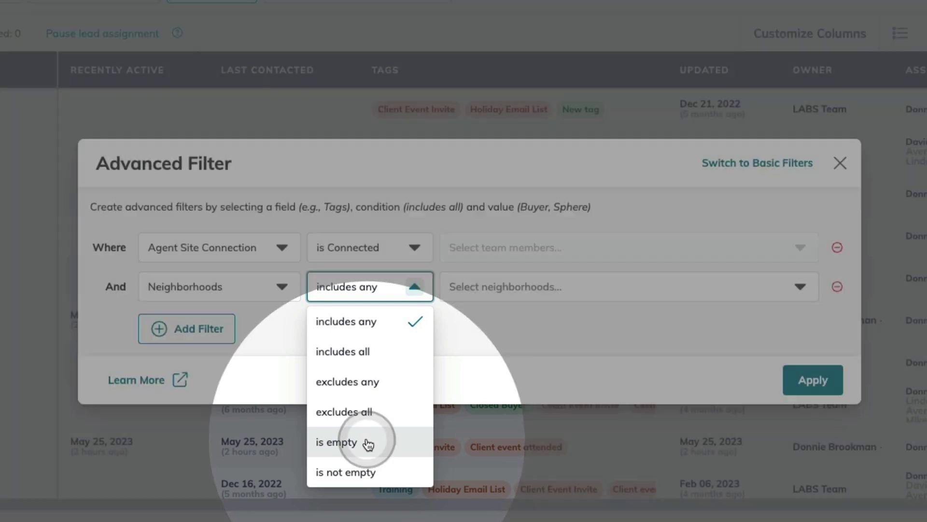
click(368, 443)
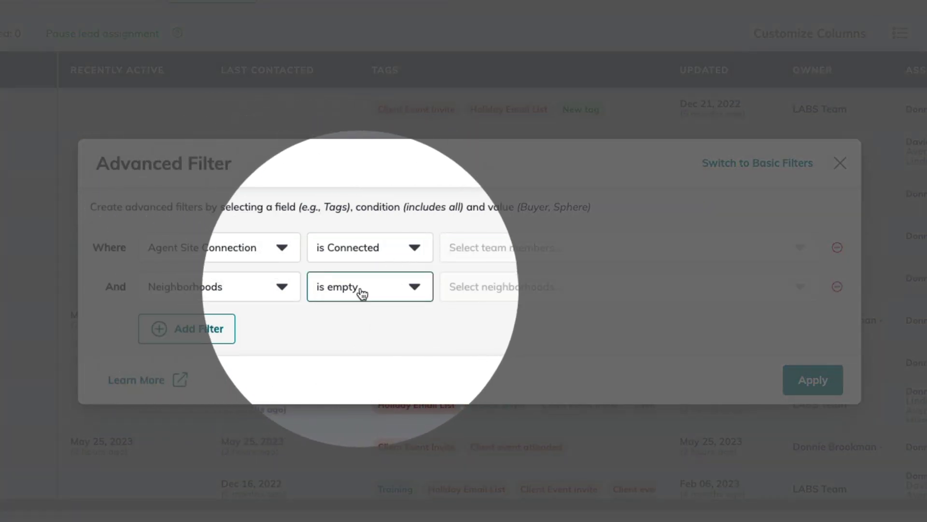
click(362, 293)
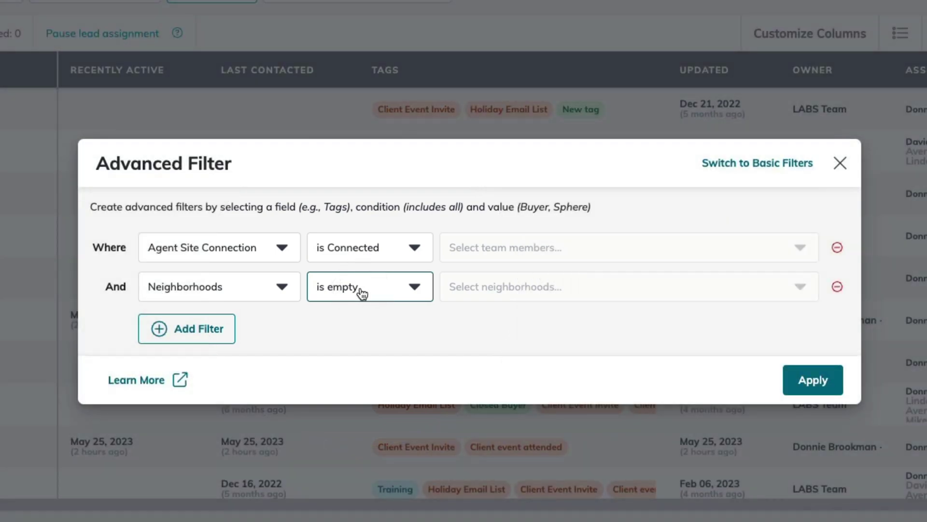
click(813, 379)
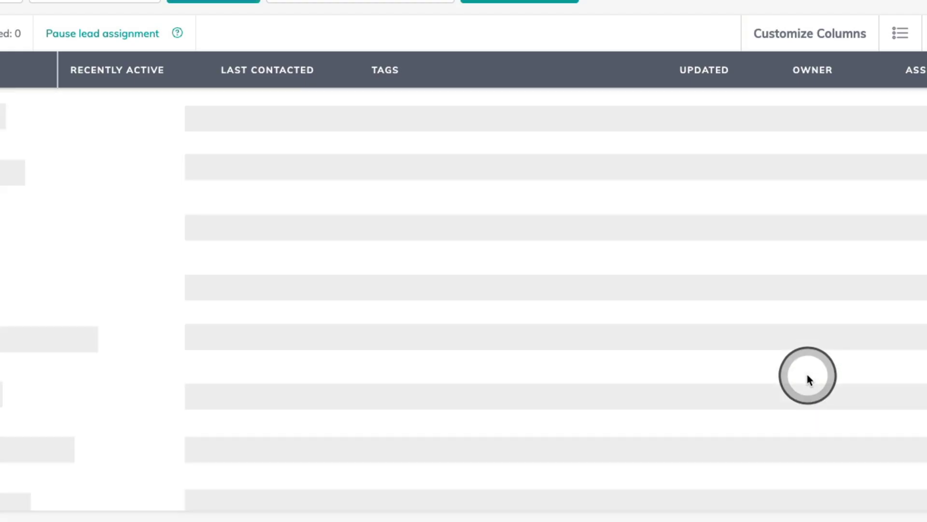
Open the filtered contact and add Laureate Park as its neighborhood
click(105, 157)
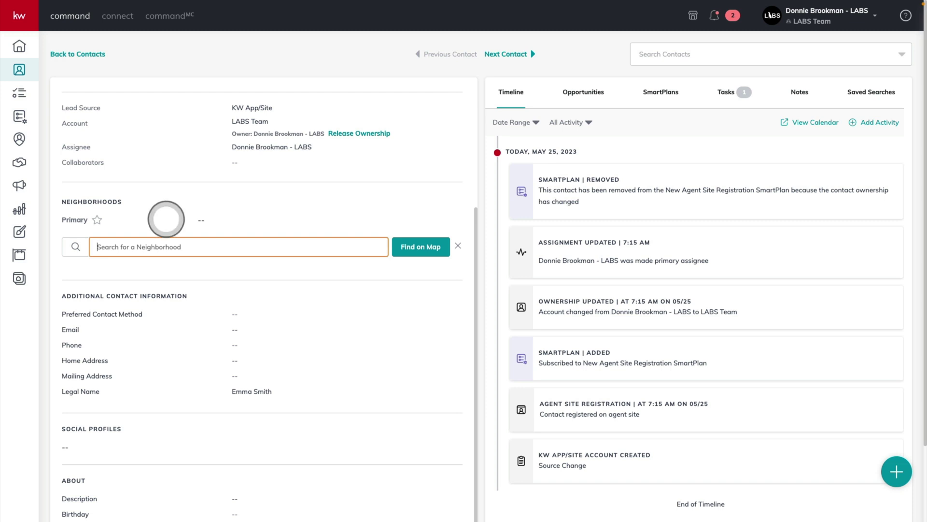
text(te)
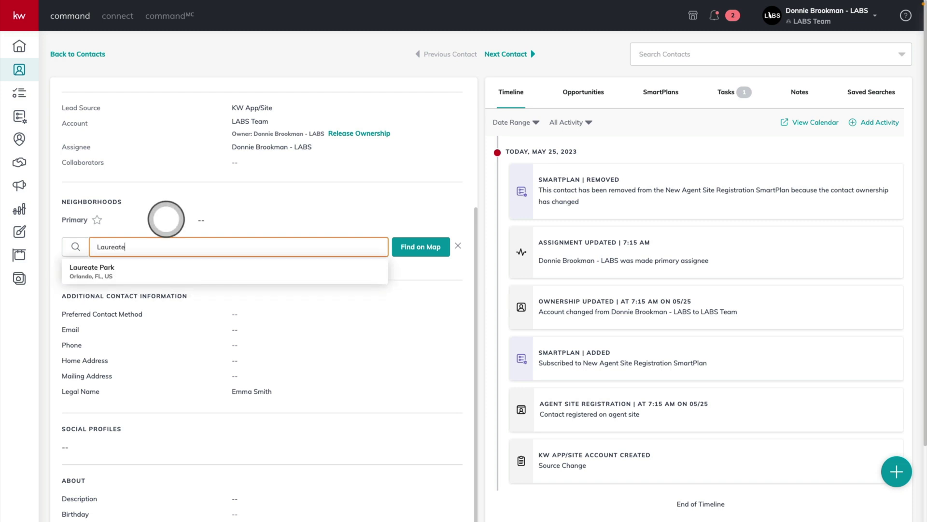
click(114, 269)
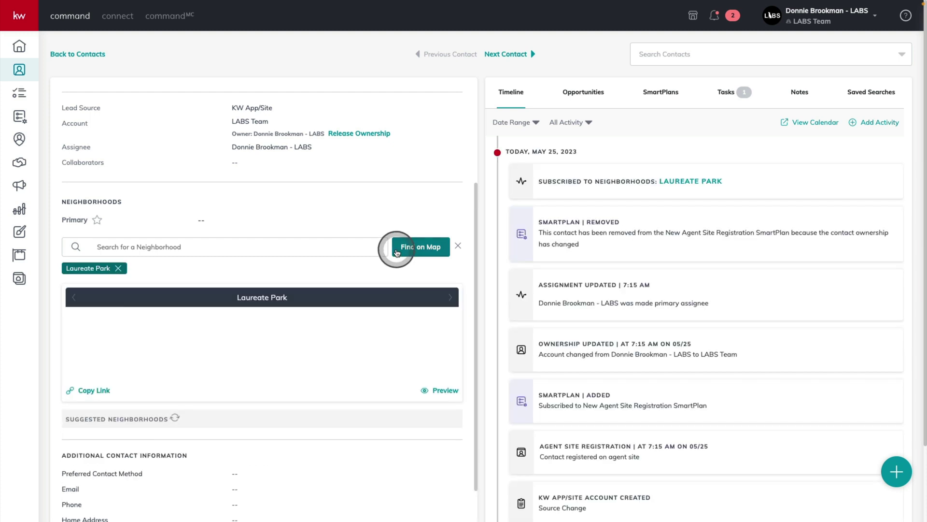
Enroll the contact in the My Monthly Neighborhood Nurture SmartPlan
click(679, 96)
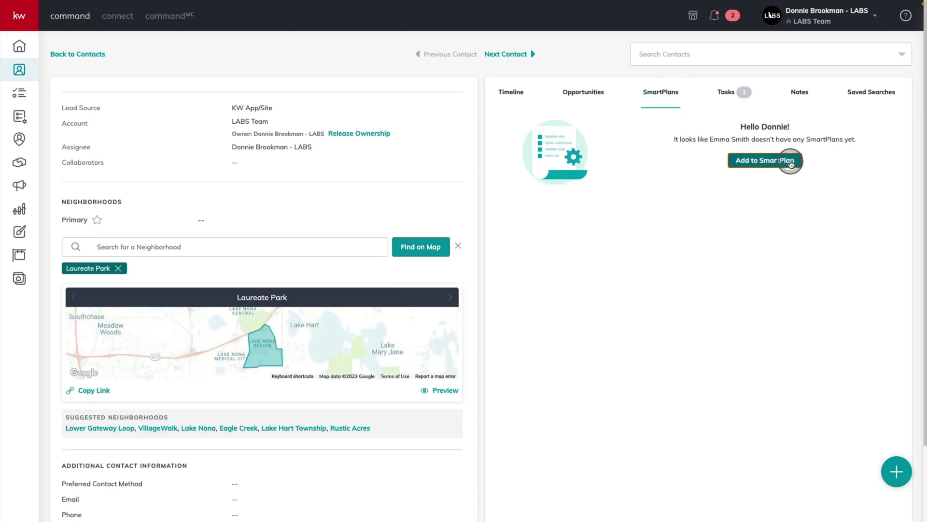
click(791, 163)
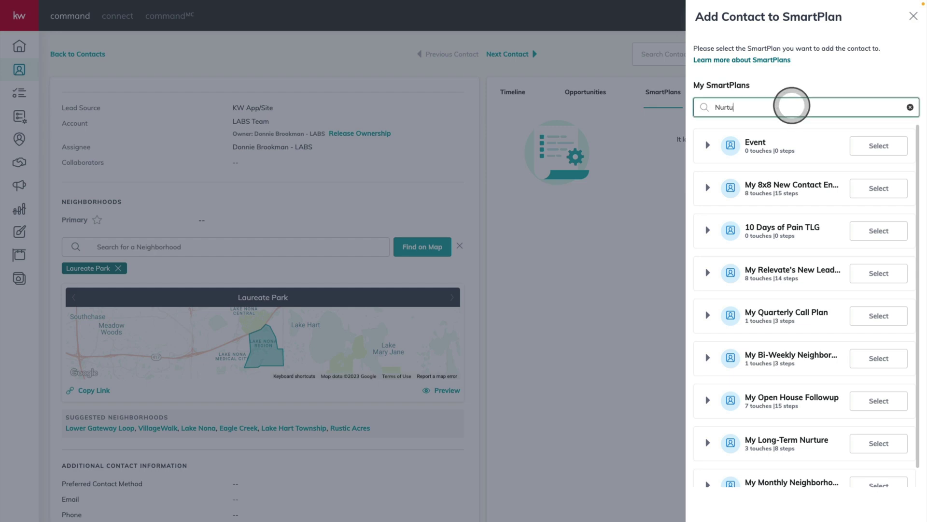
click(791, 106)
text(Nurture)
click(882, 231)
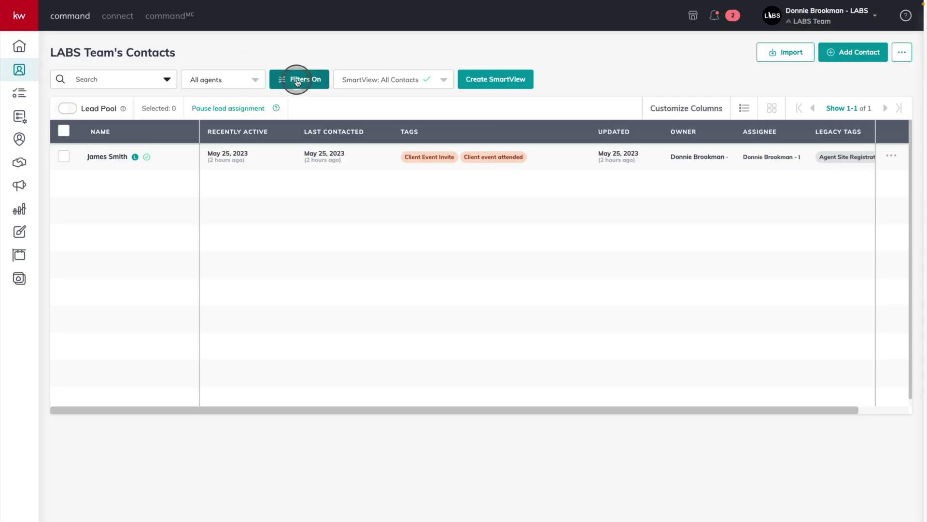
Reopen the Advanced Filter dialog with the connected and empty-neighborhood conditions intact
click(298, 80)
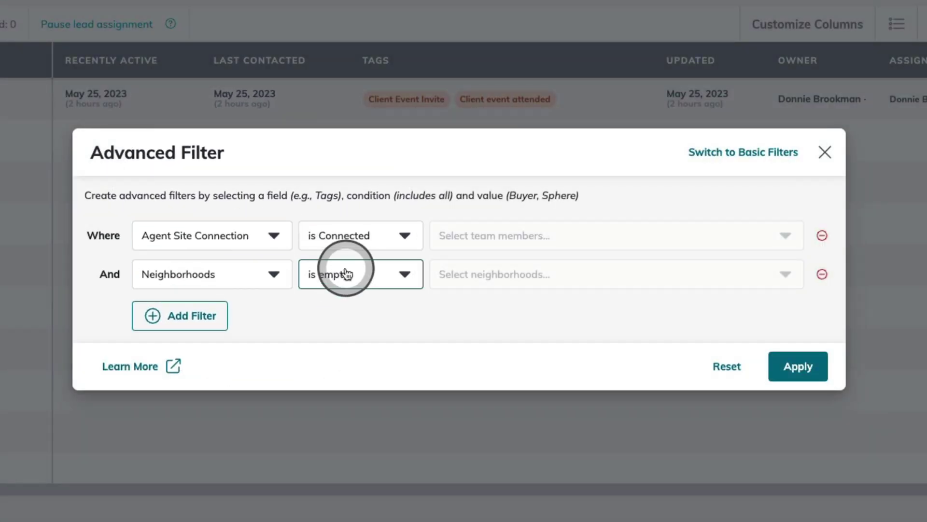
Replace the first condition with Lead Source includes Open House, keeping Neighborhoods empty, and apply
click(275, 239)
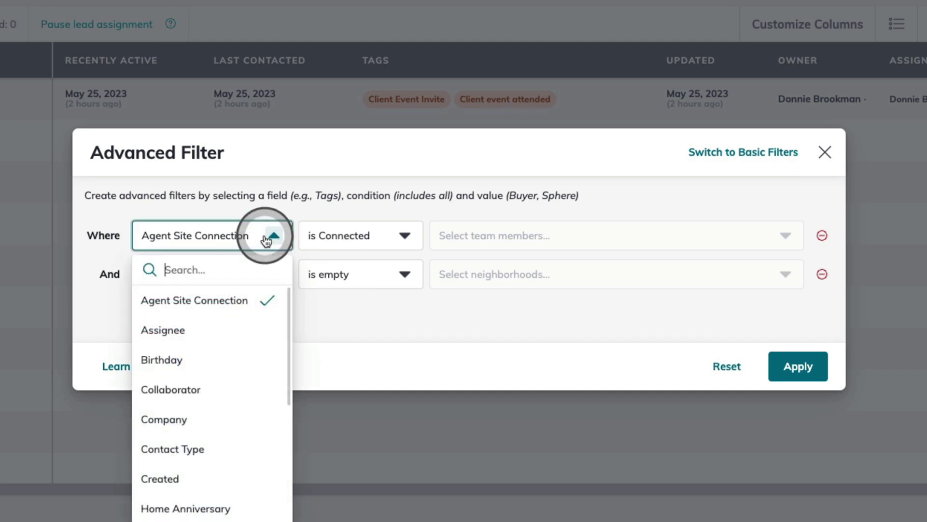
text(Lead)
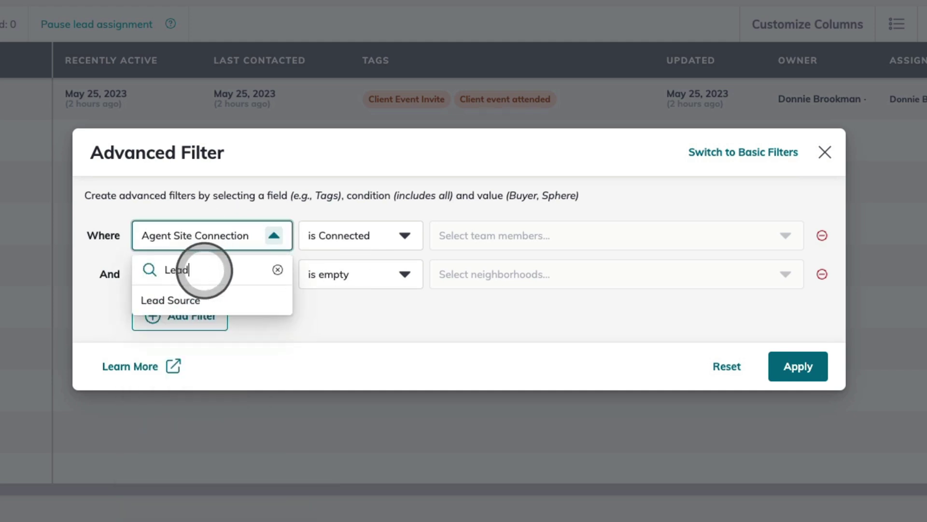
click(201, 301)
click(373, 245)
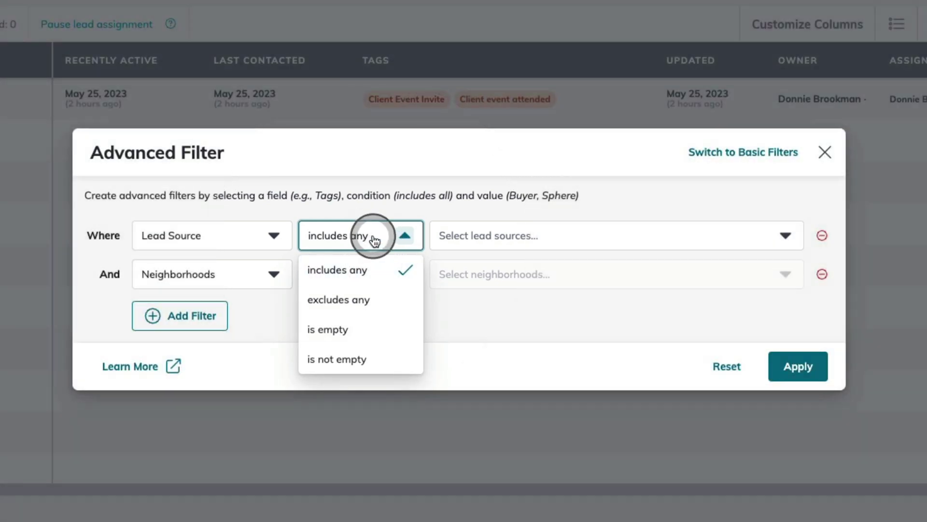
click(503, 237)
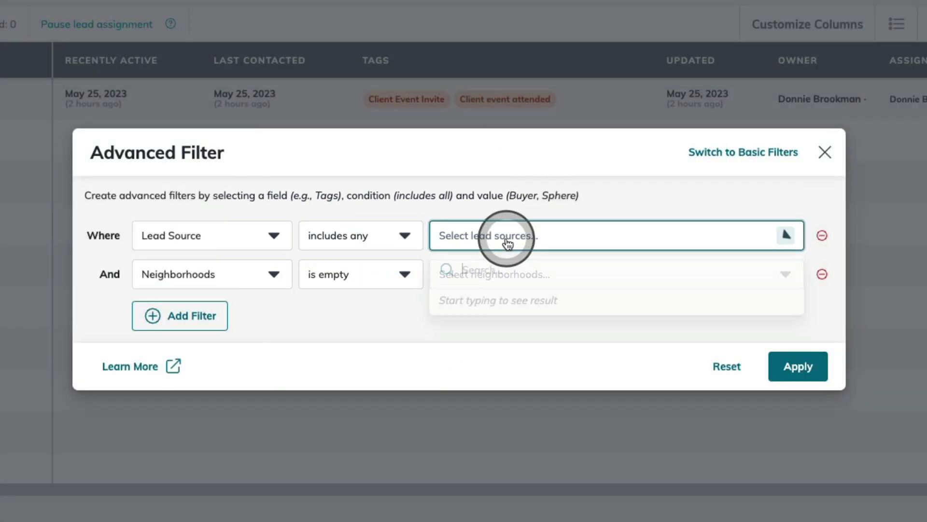
text(Open Hou)
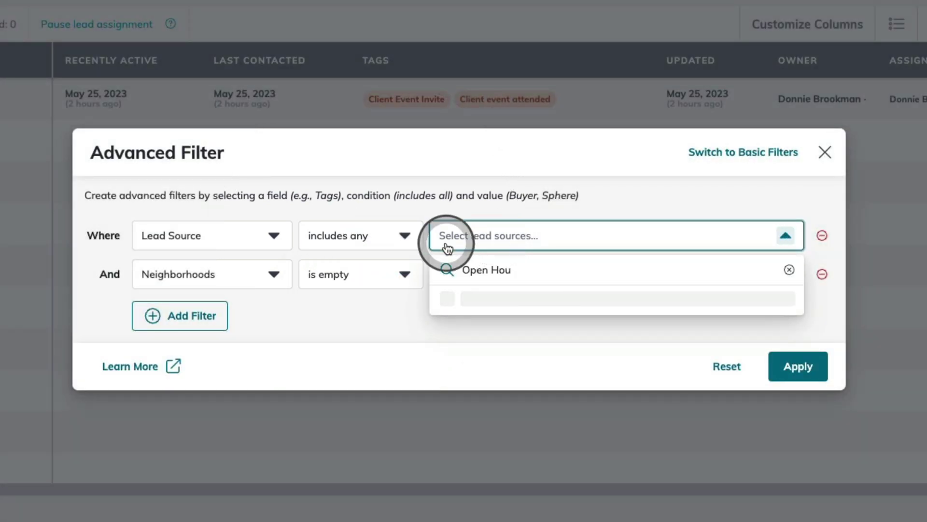
click(472, 301)
click(386, 308)
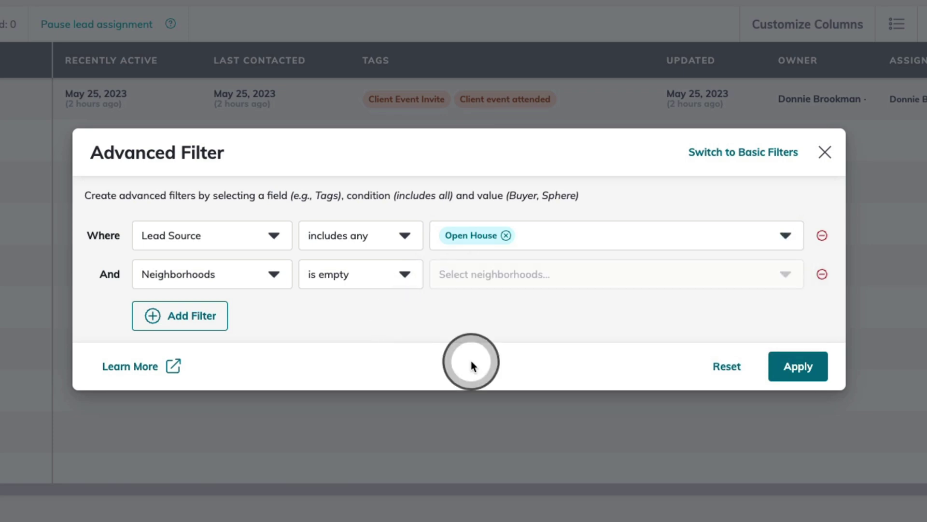
click(806, 374)
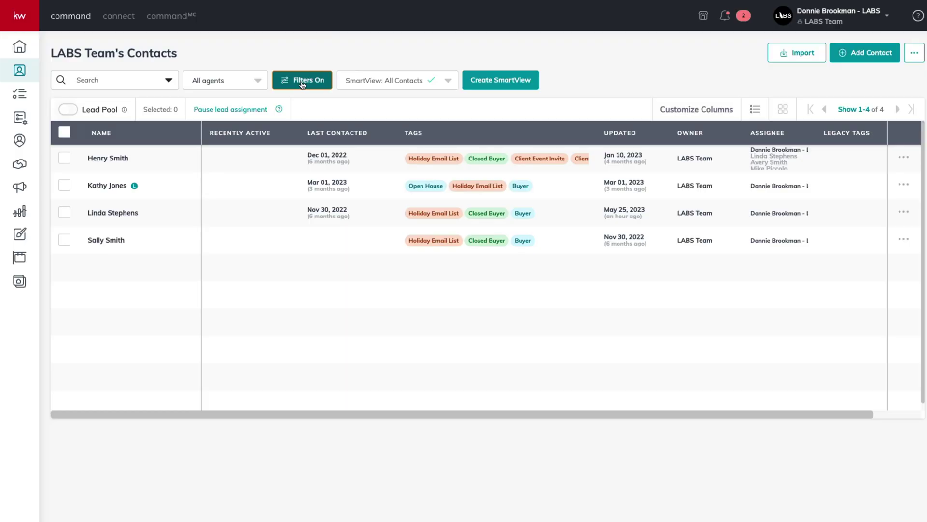
Bring up the Advanced Filter to review the Lead Source Open House and empty Neighborhoods rows
click(303, 84)
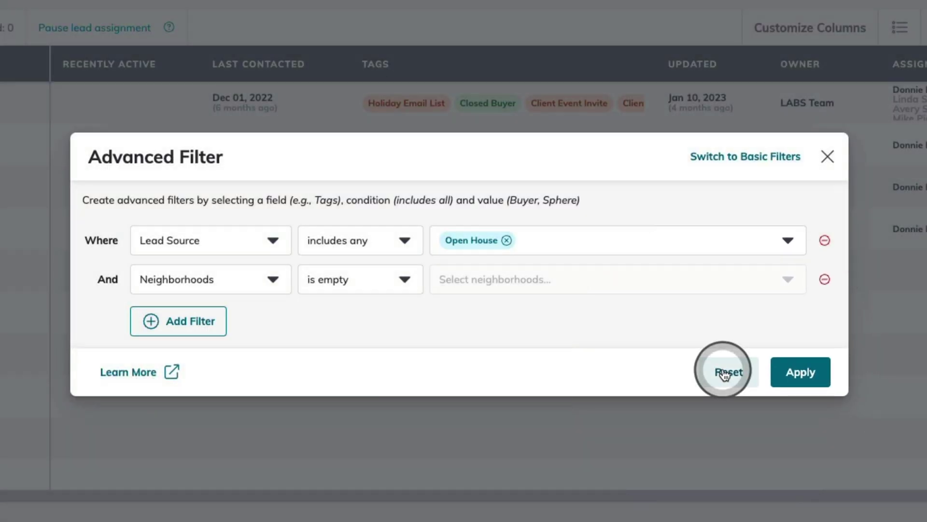
Reset the filters and set Lead Source includes any Phone Import
click(725, 372)
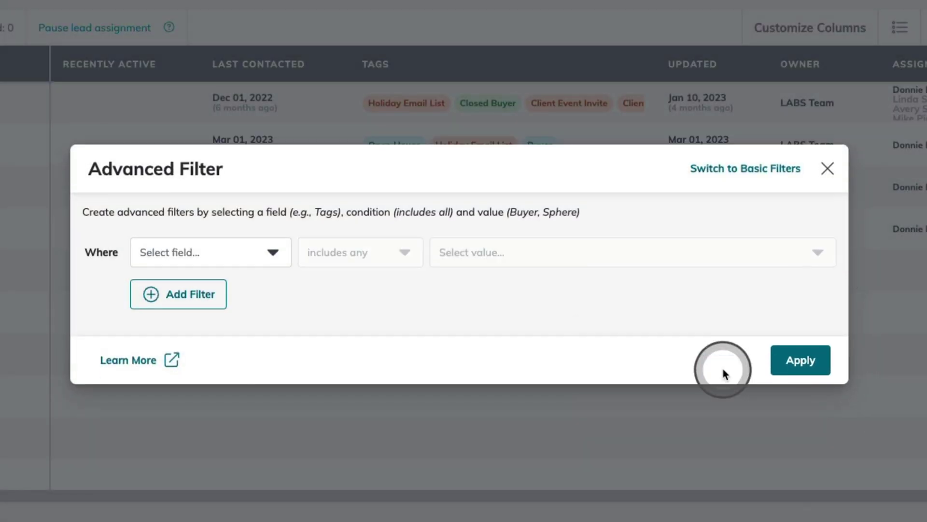
click(253, 259)
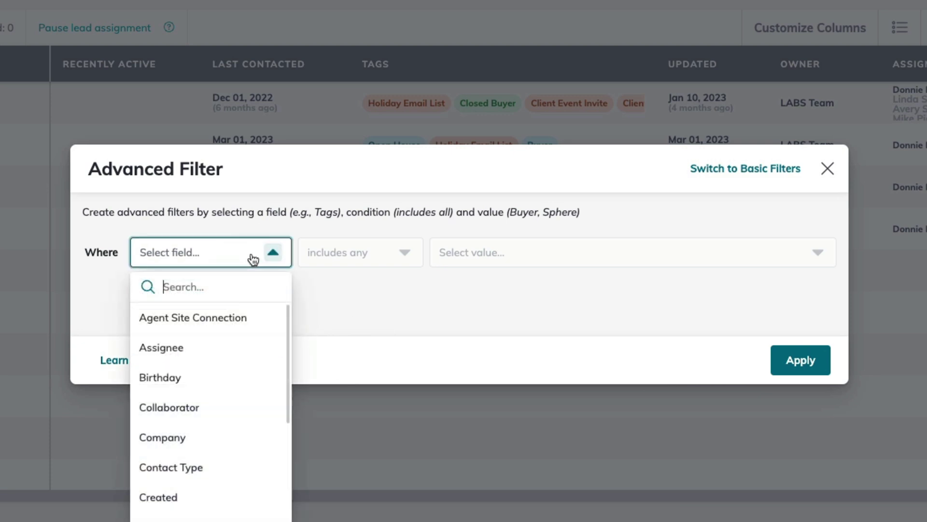
text(Lead)
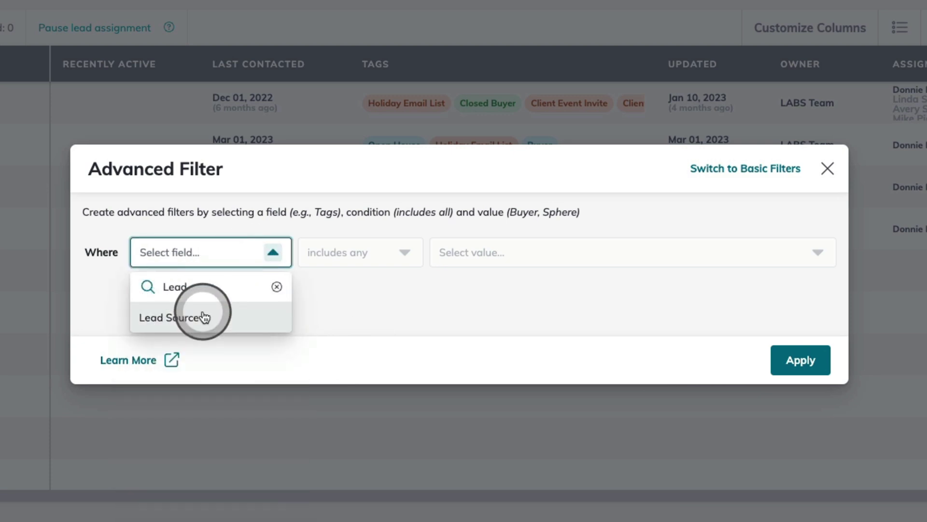
click(201, 317)
click(405, 251)
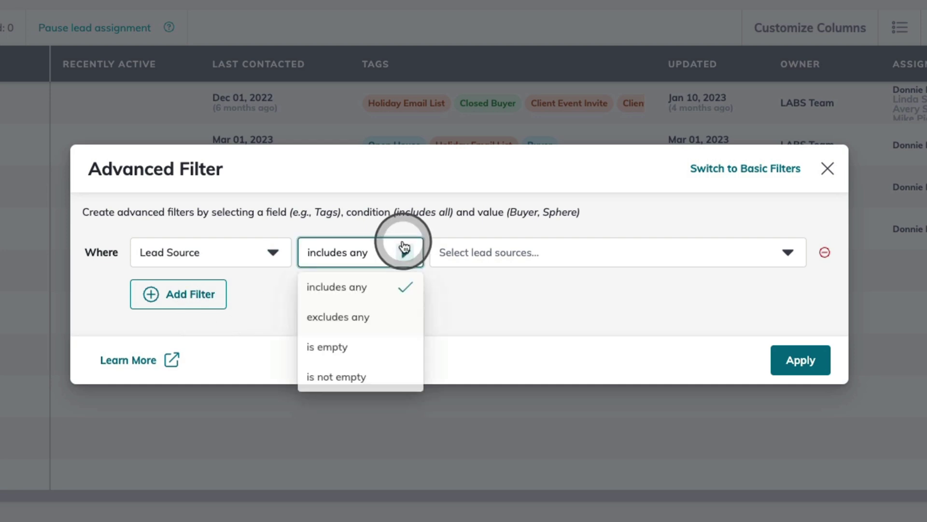
click(487, 253)
text(Phone Impo)
click(472, 326)
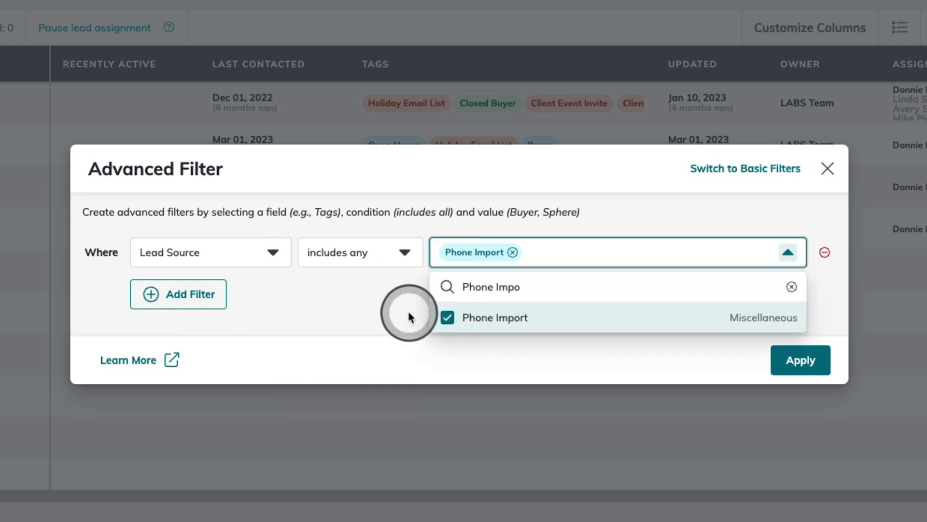
click(376, 307)
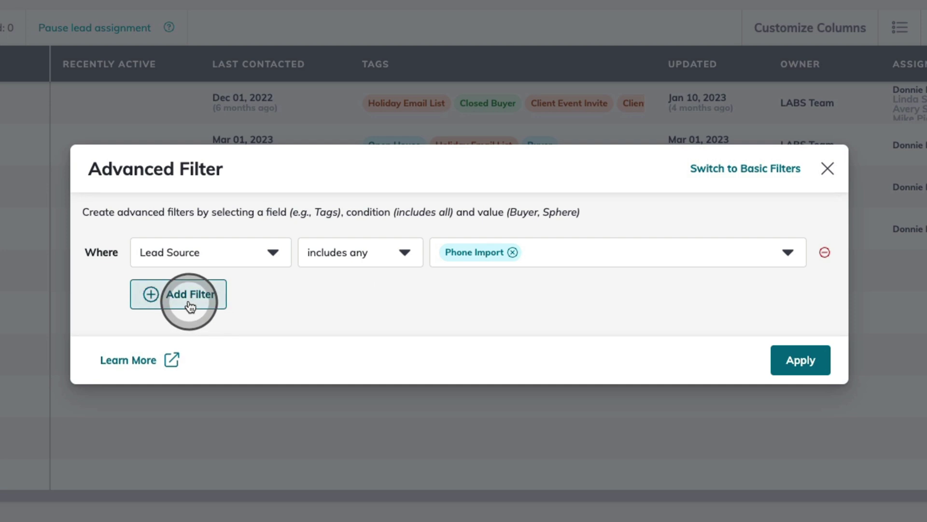
Add a Tags is empty condition, apply, and select the single remaining contact for a bulk action
click(191, 307)
click(245, 277)
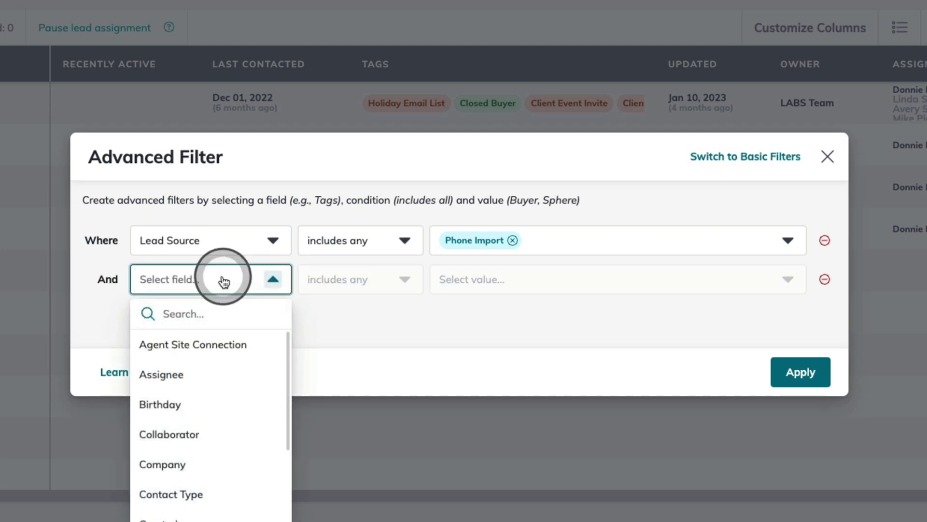
text(tag)
click(161, 341)
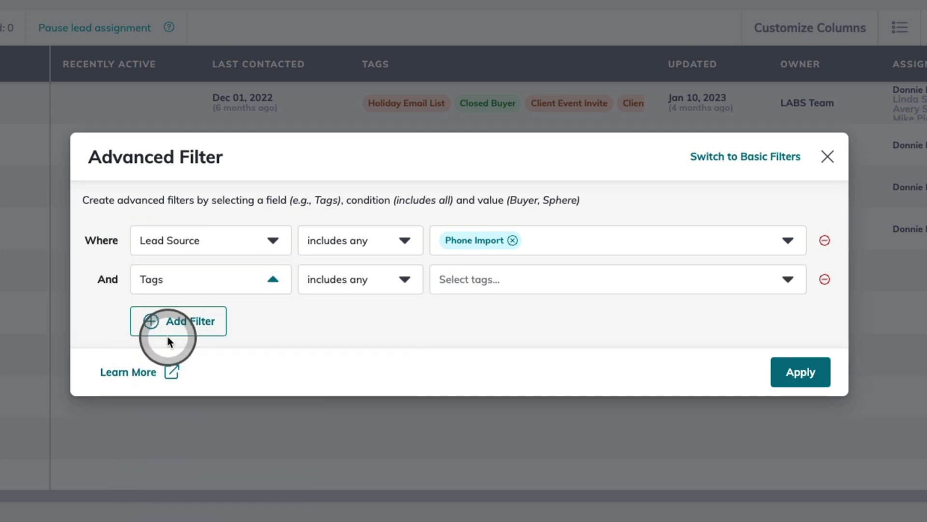
click(386, 283)
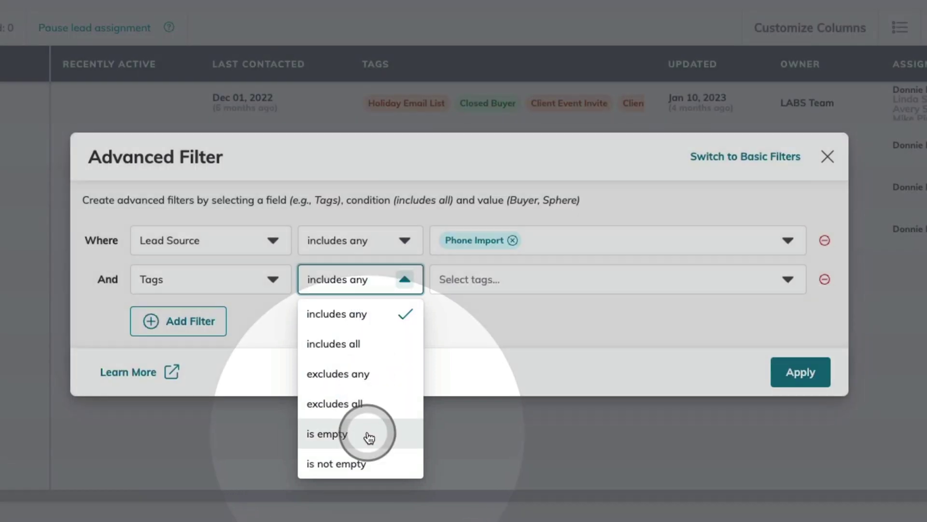
click(369, 437)
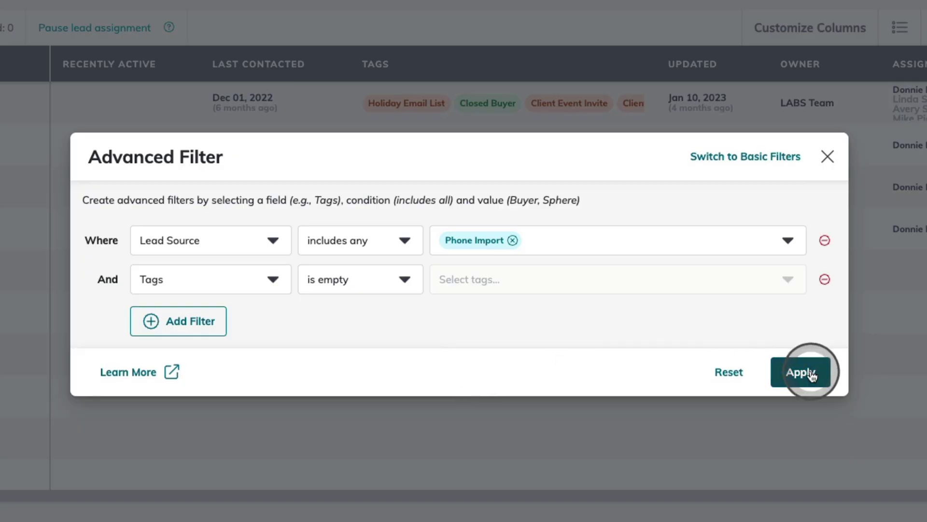
click(813, 375)
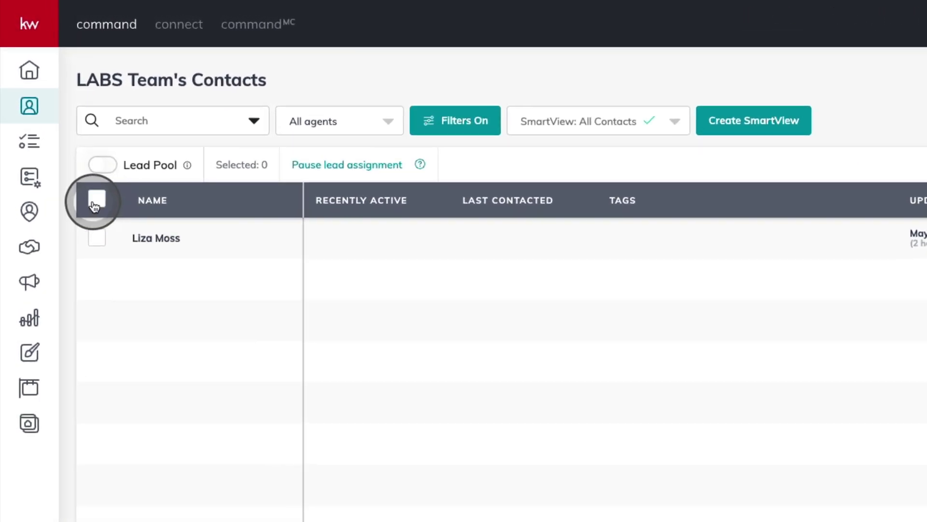
click(96, 202)
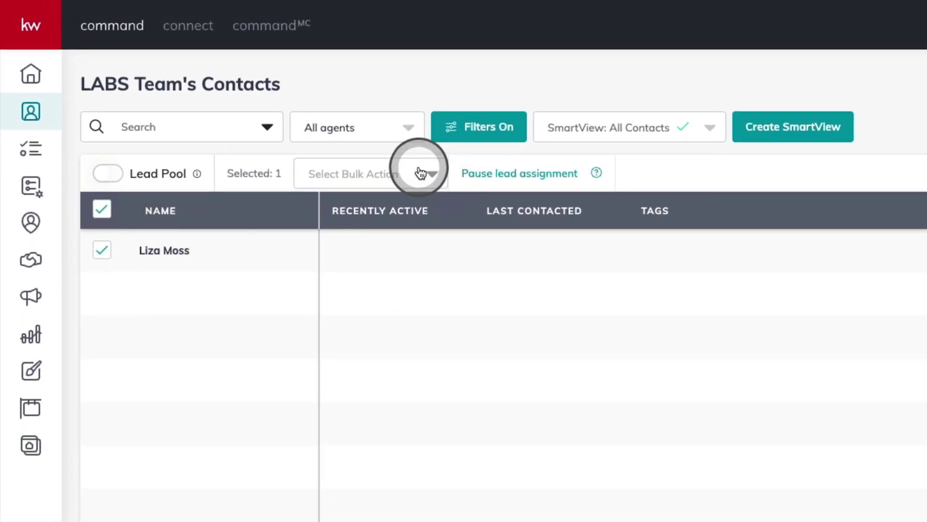
click(420, 173)
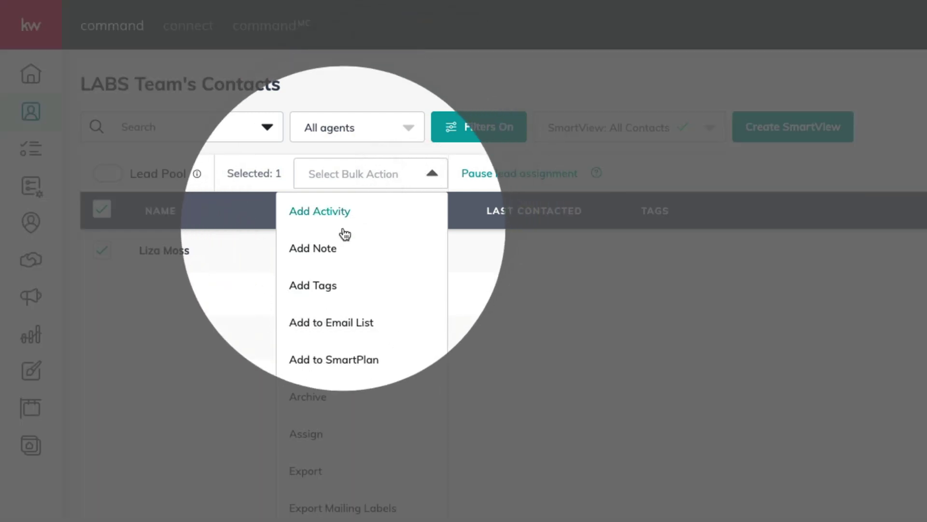
Tag the selected contact with Clean Up using the Add Tags bulk action
click(335, 293)
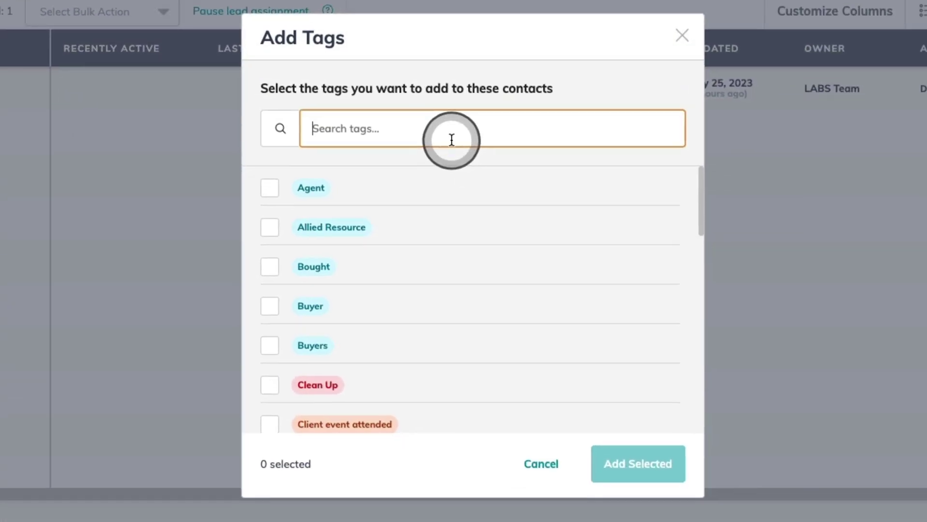
text(Clean Up)
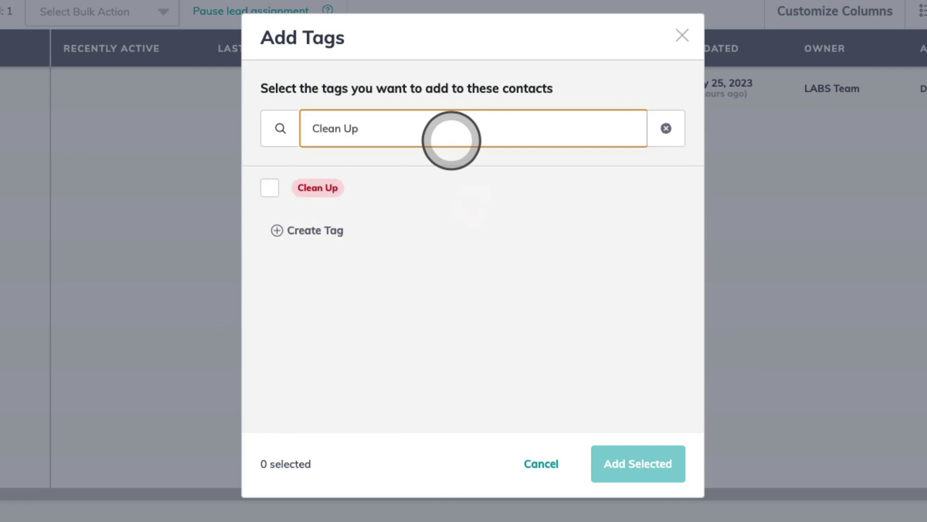
click(270, 189)
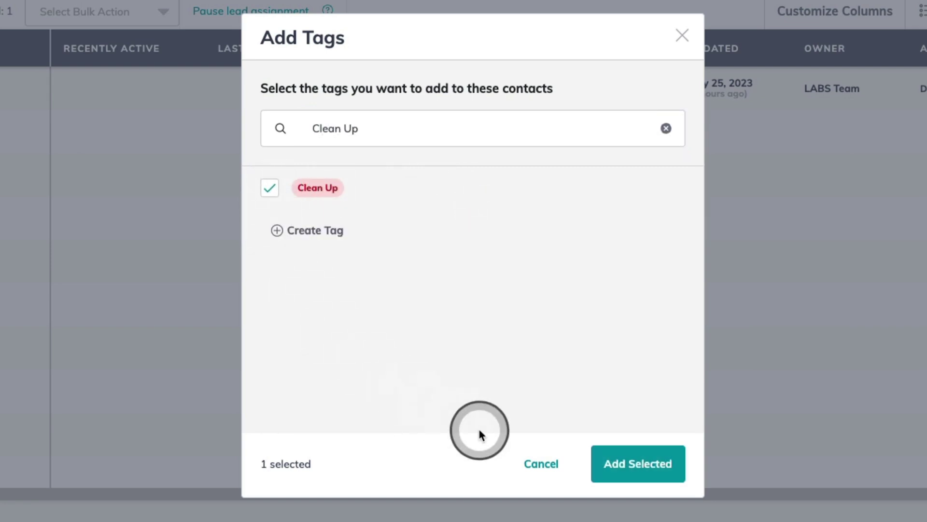
click(632, 465)
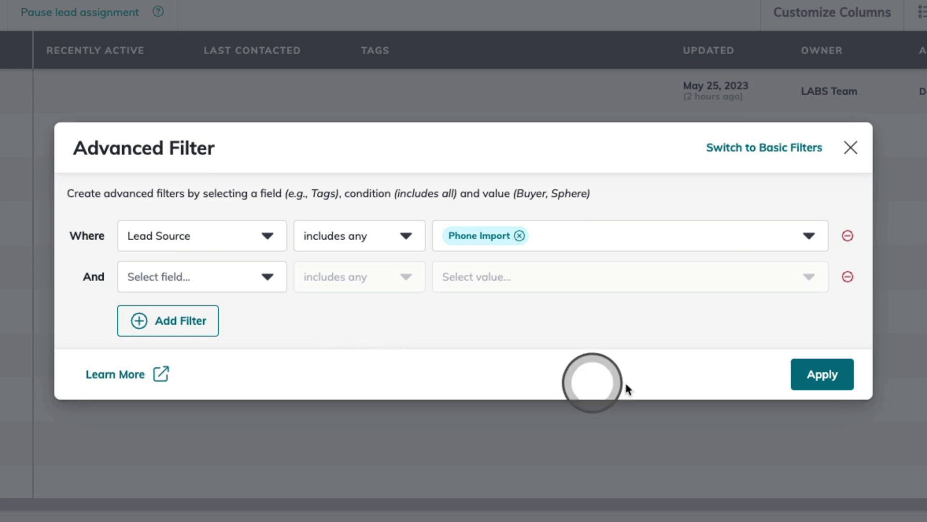
Drop the second condition and change the first to Tags includes any Closed Buyer
click(847, 277)
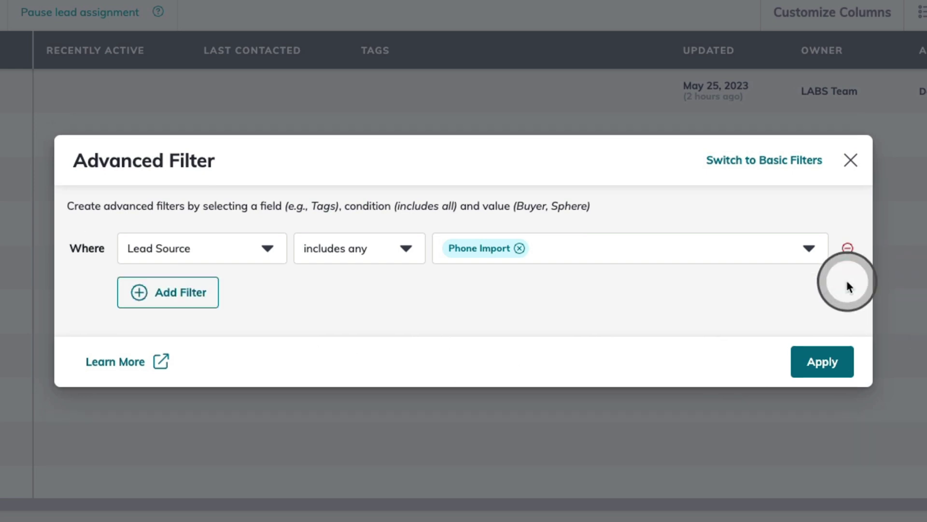
click(172, 260)
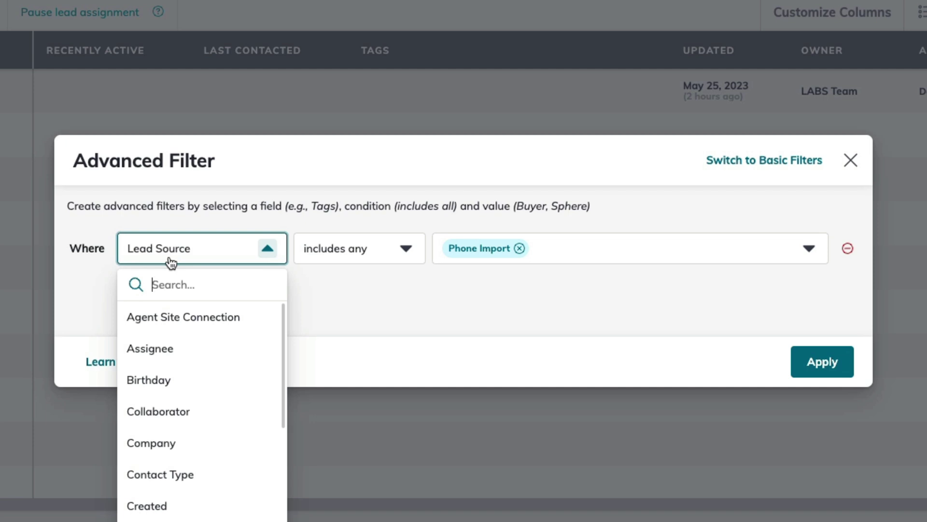
click(155, 285)
text(Tag)
click(153, 315)
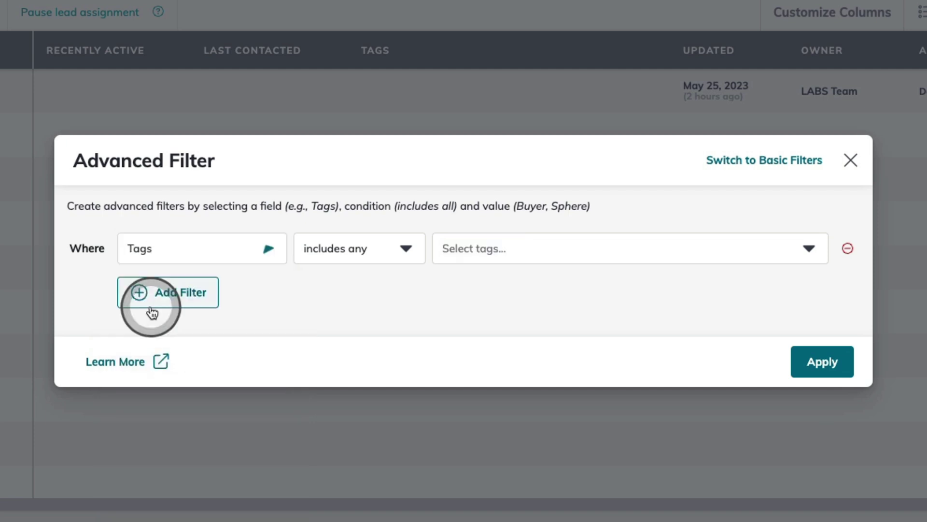
click(386, 268)
click(451, 267)
text(Closed)
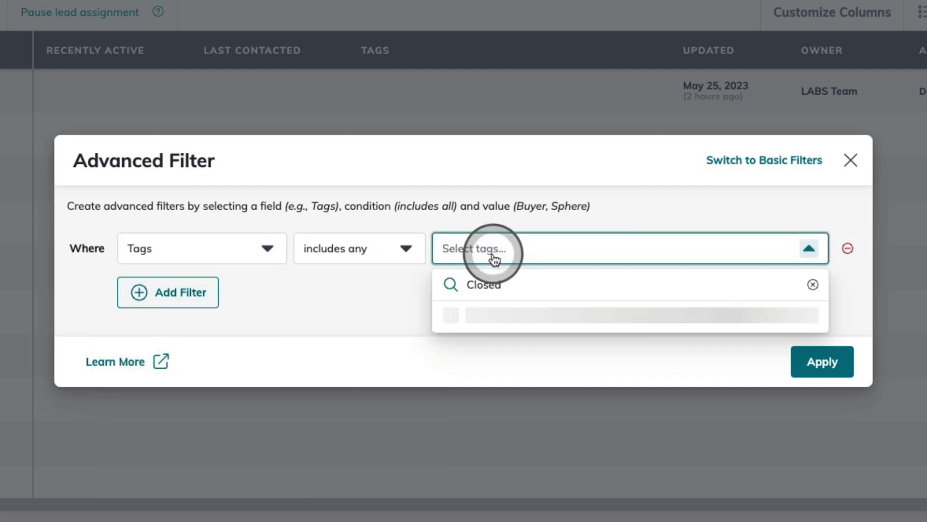
click(482, 319)
click(560, 196)
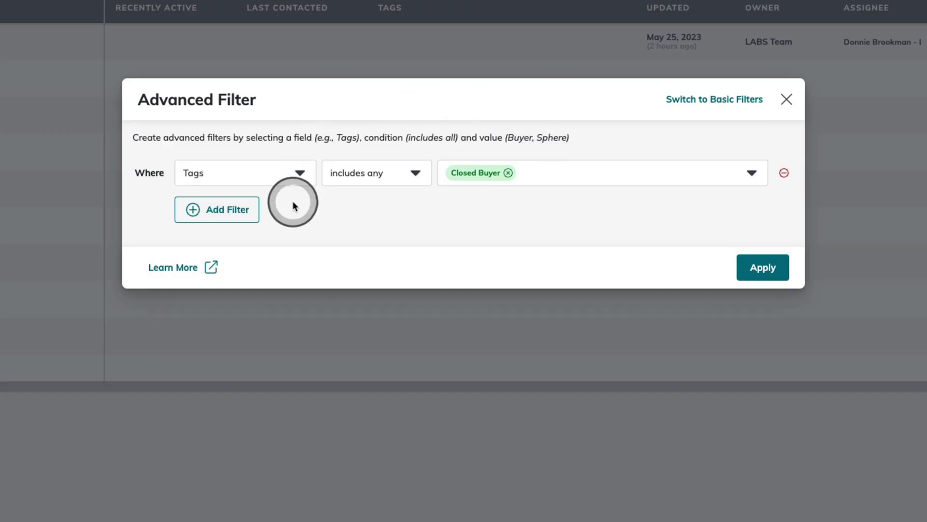
Add a Home Anniversary is empty condition and apply the filters
click(255, 211)
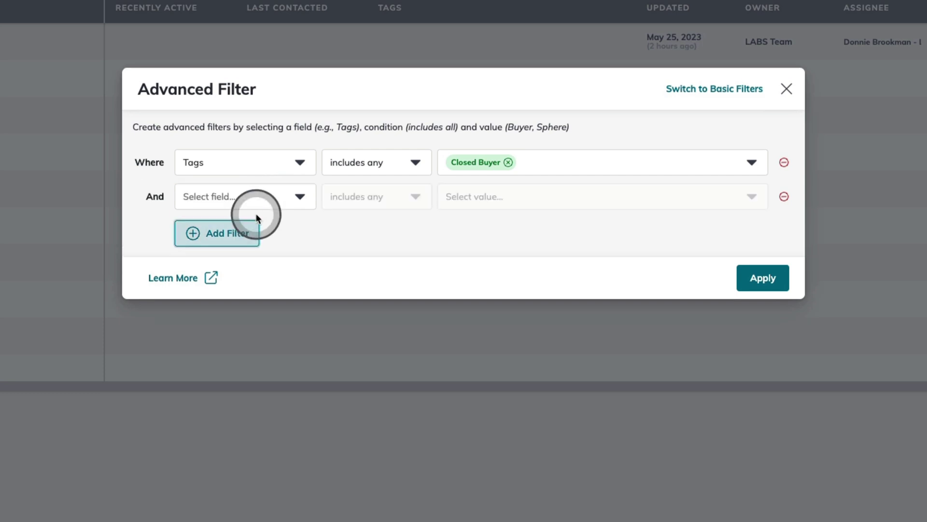
click(276, 197)
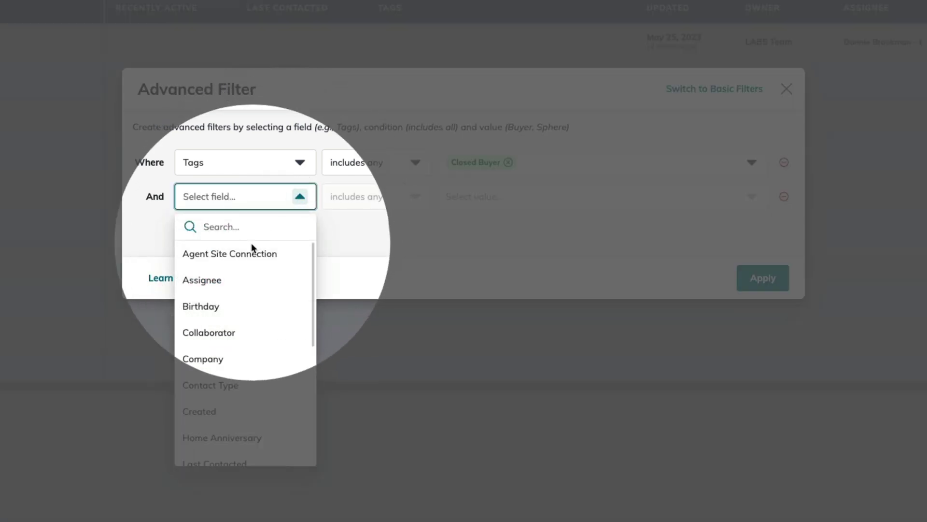
click(234, 439)
click(389, 197)
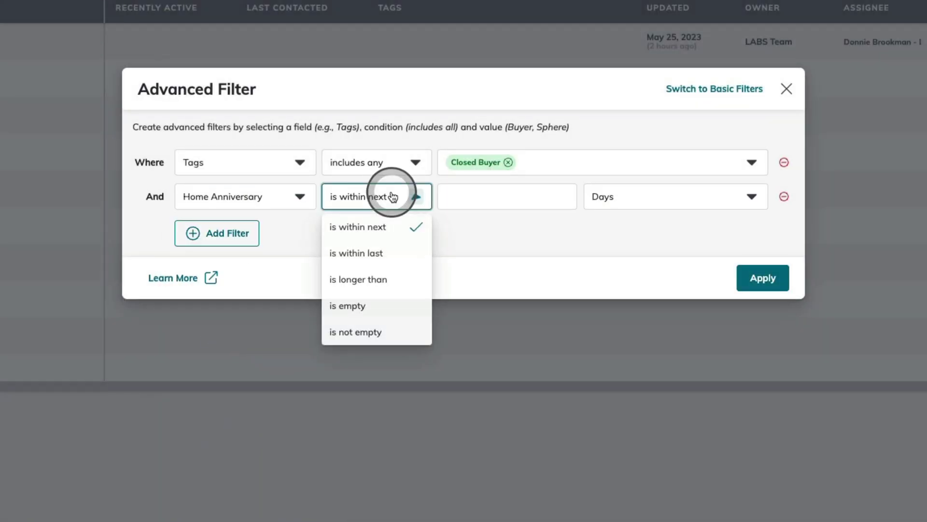
click(368, 304)
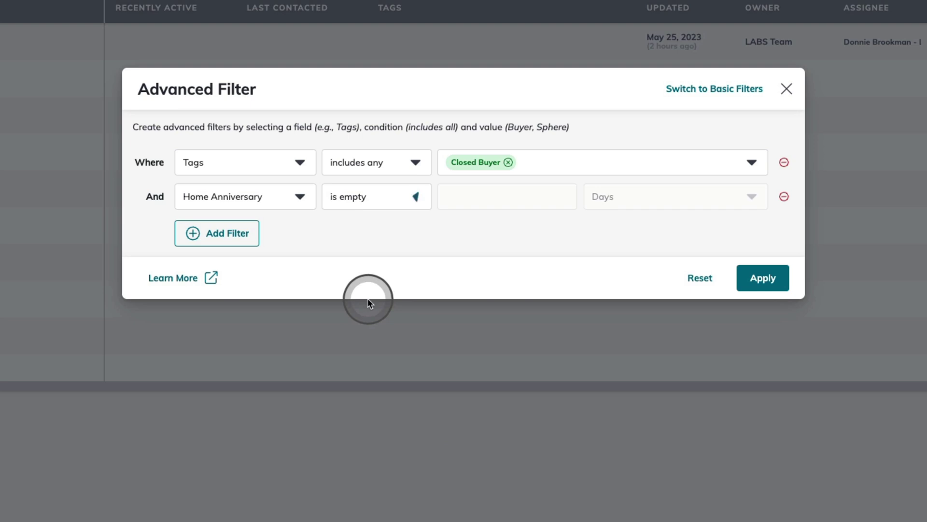
click(759, 280)
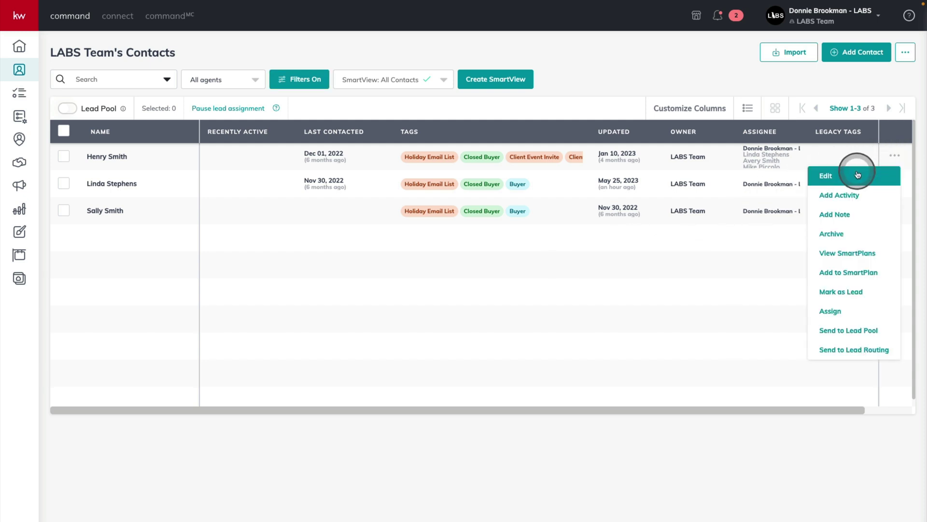
Open the first contact's edit form and expand its About section
click(857, 175)
scroll(498, 241, down, 1)
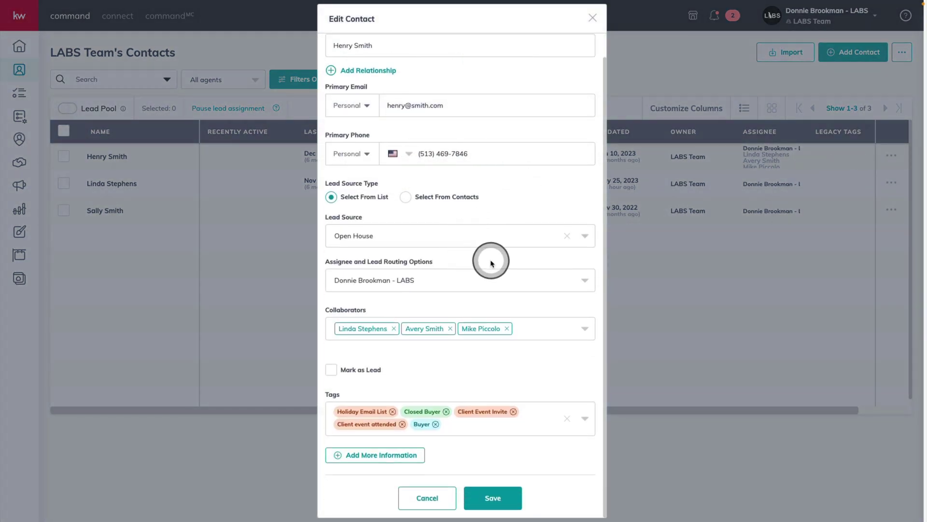
click(356, 455)
scroll(474, 427, down, 1)
click(352, 445)
scroll(427, 343, down, 8)
Set the Home Anniversary to May 15, 2023 and save the contact
click(367, 314)
click(348, 431)
click(446, 324)
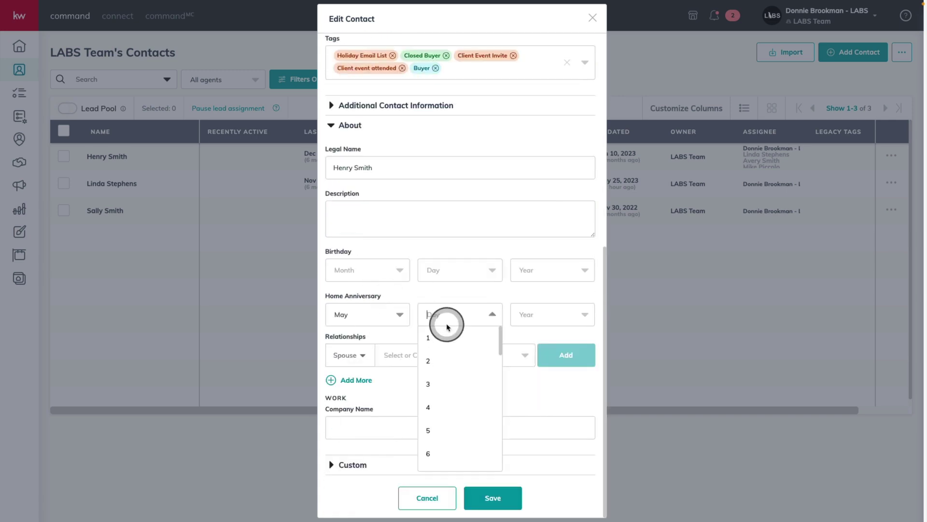
click(444, 346)
click(529, 314)
text(2023)
scroll(530, 338, down, 1)
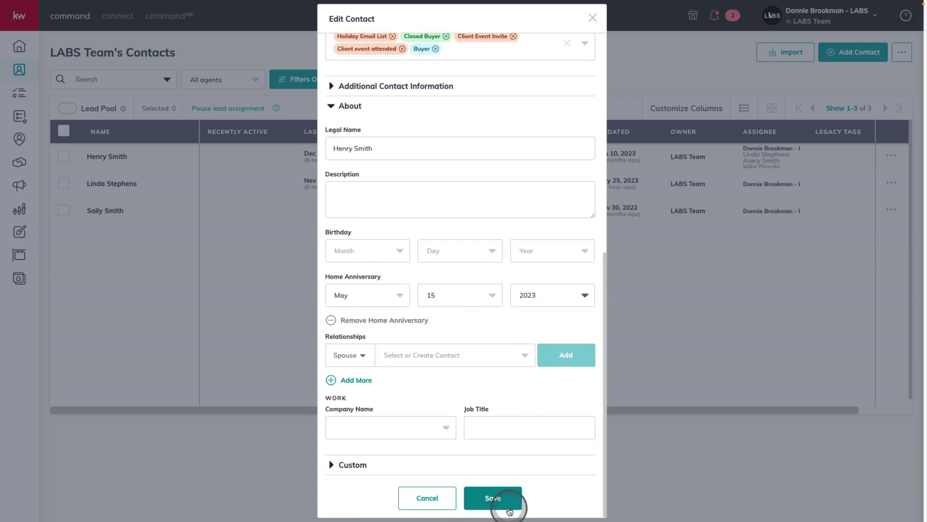
click(502, 503)
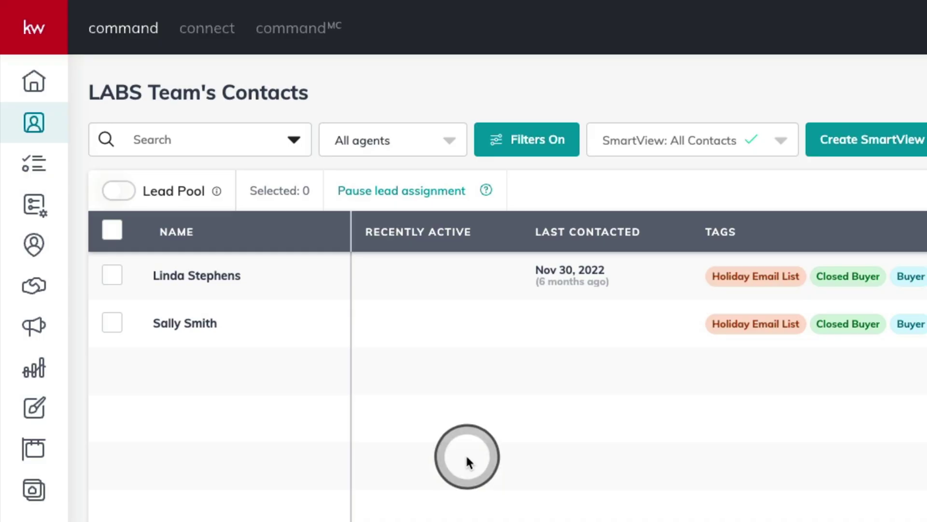
Go to the Home dashboard, then return to the unfiltered list of all 25 contacts
click(24, 32)
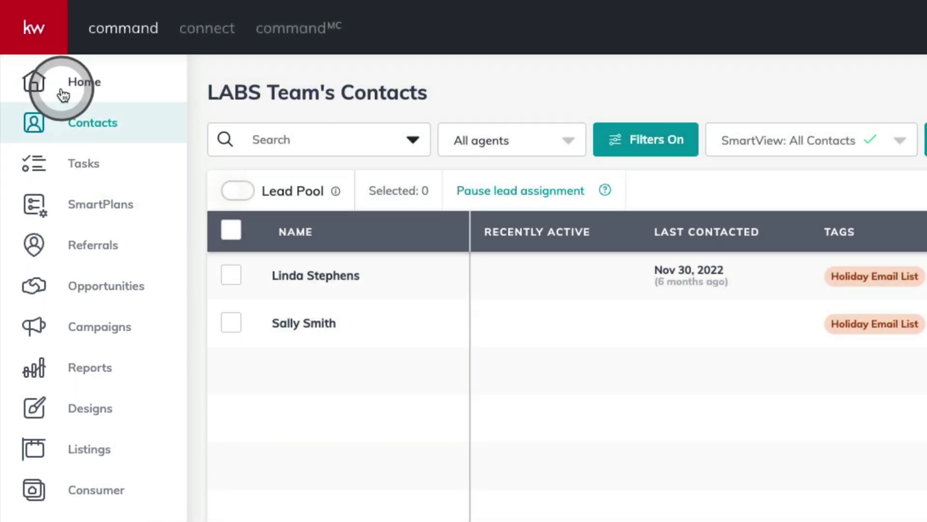
click(62, 95)
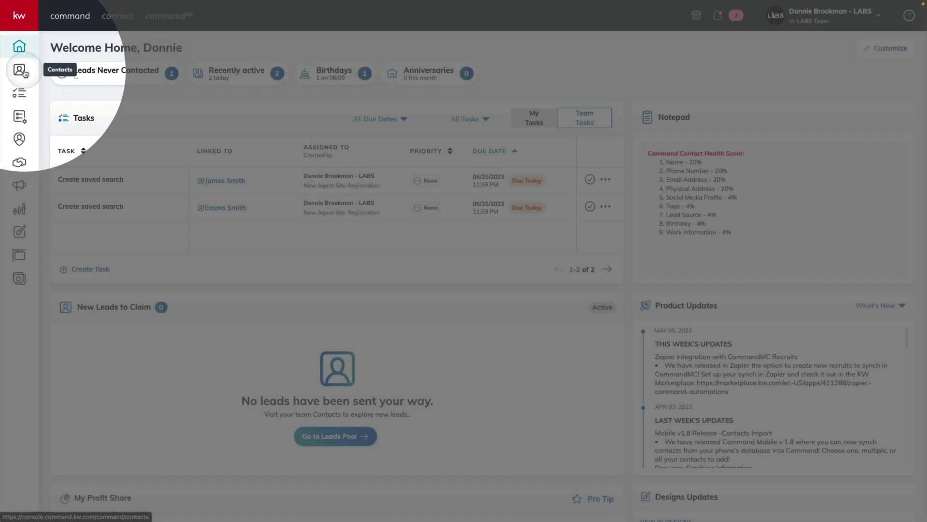
click(25, 73)
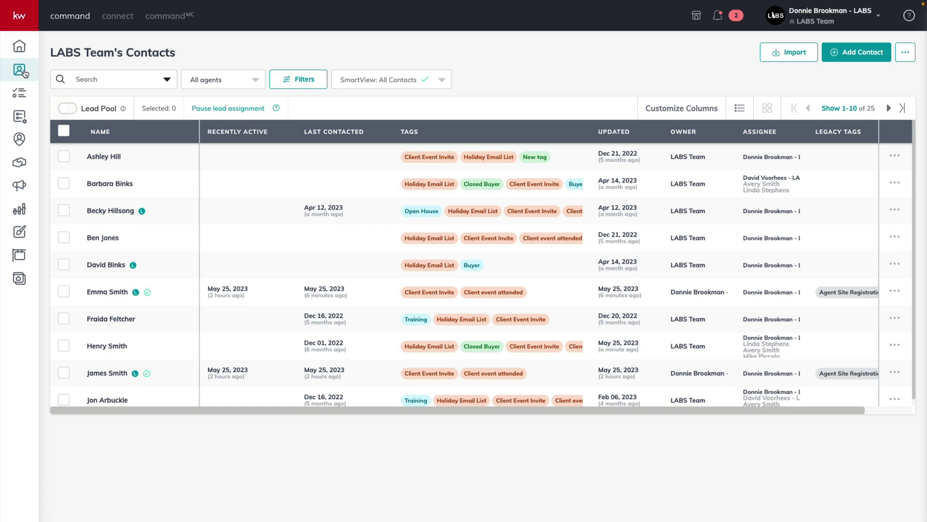
Start an advanced contact filter with Birthday set to 'is empty'
click(300, 85)
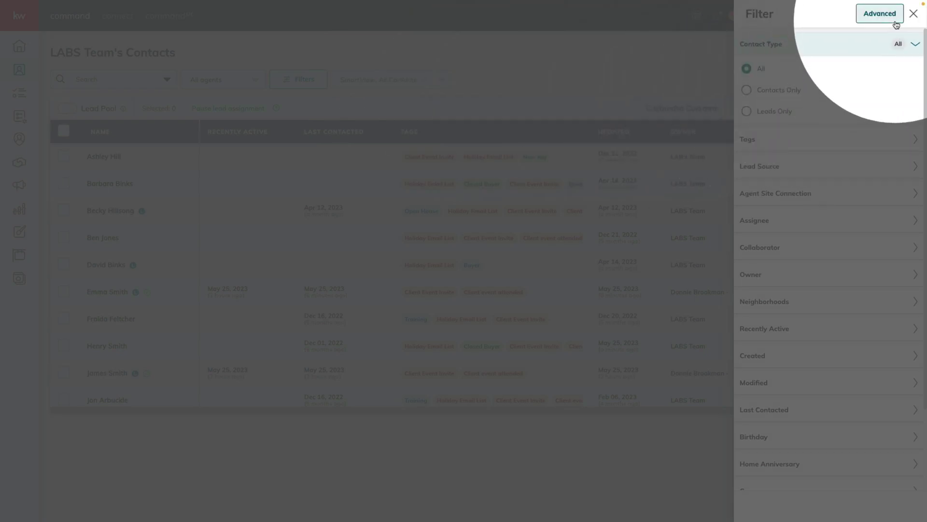
click(894, 21)
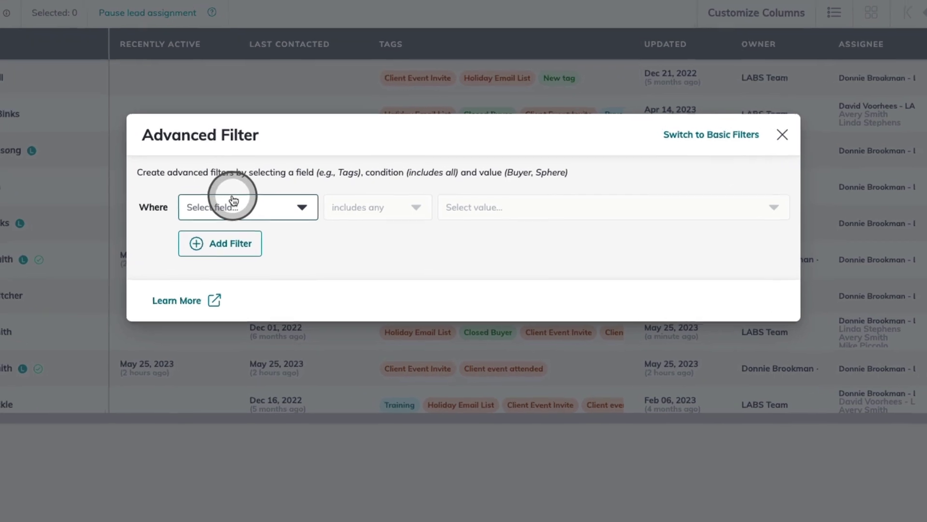
click(253, 217)
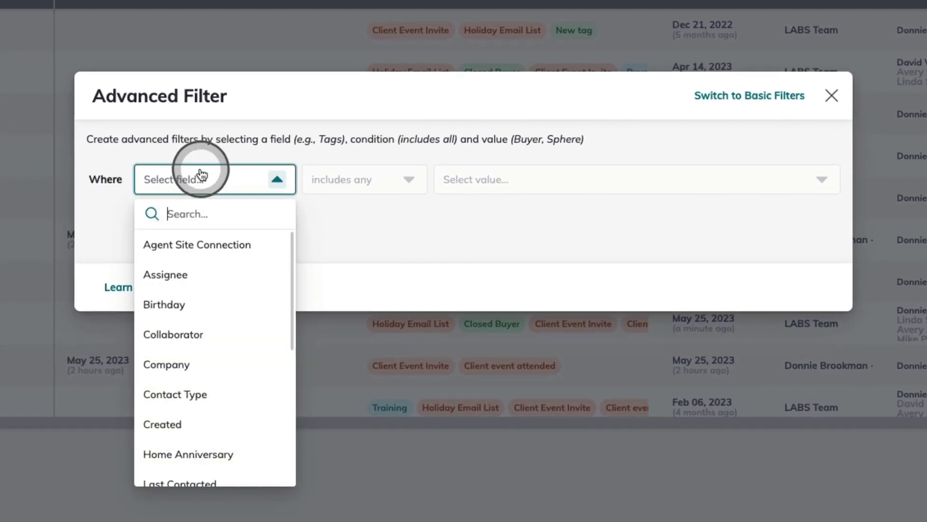
text(Birth)
click(186, 245)
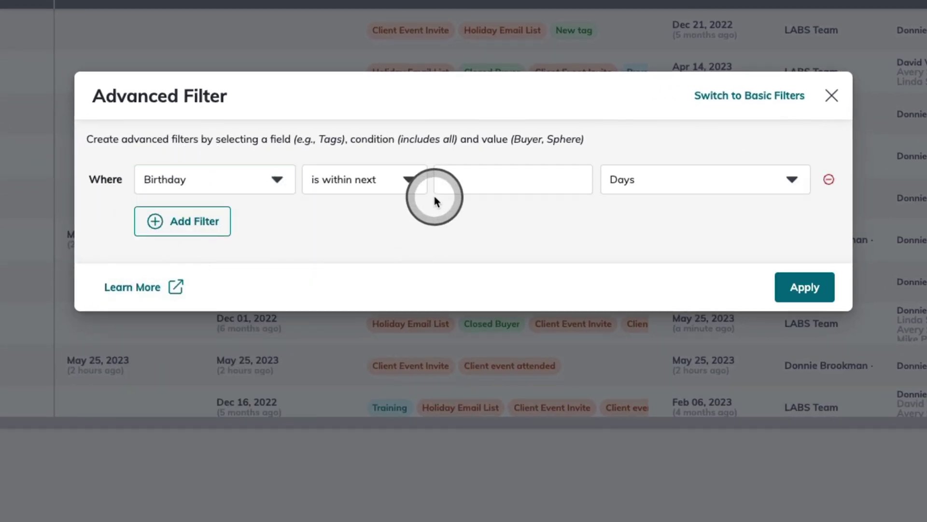
click(411, 180)
click(352, 304)
Add Company and Lead Source filter conditions, each set to 'is empty'
click(176, 226)
click(247, 205)
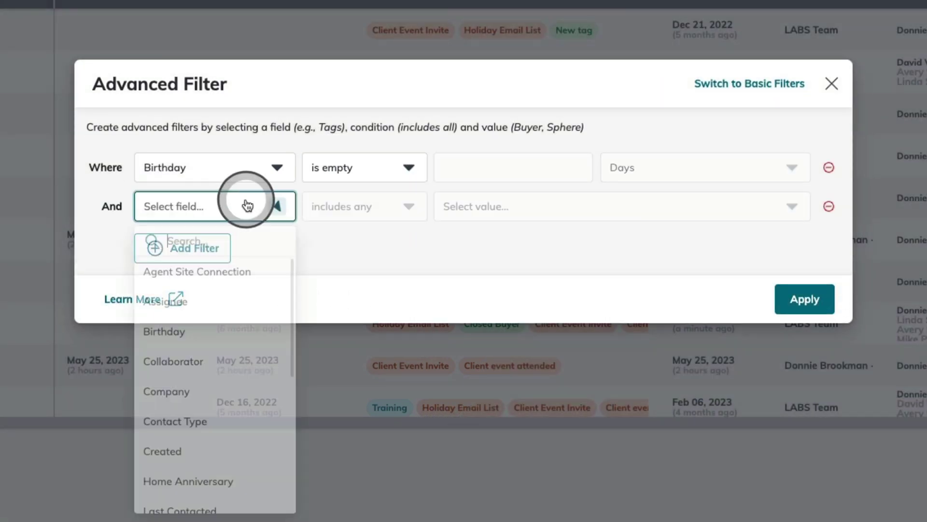
text(Comp)
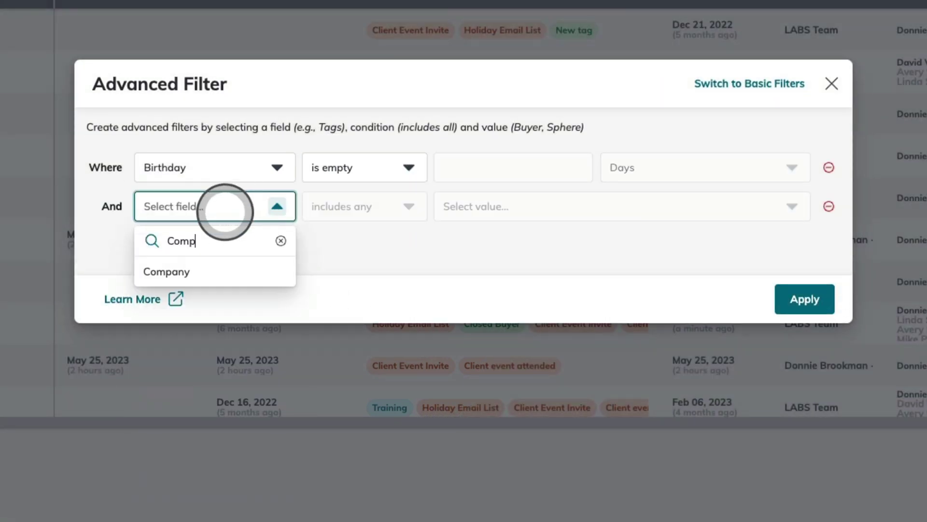
click(185, 274)
click(392, 218)
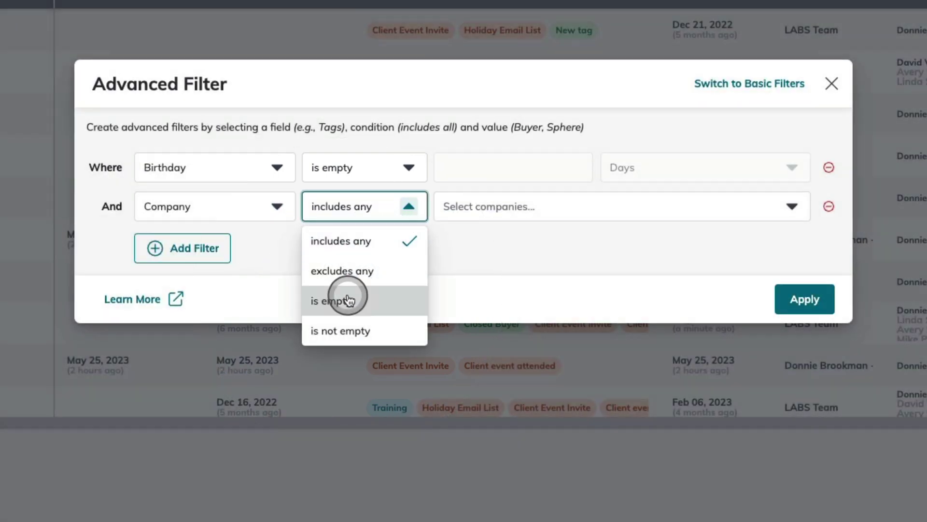
click(347, 301)
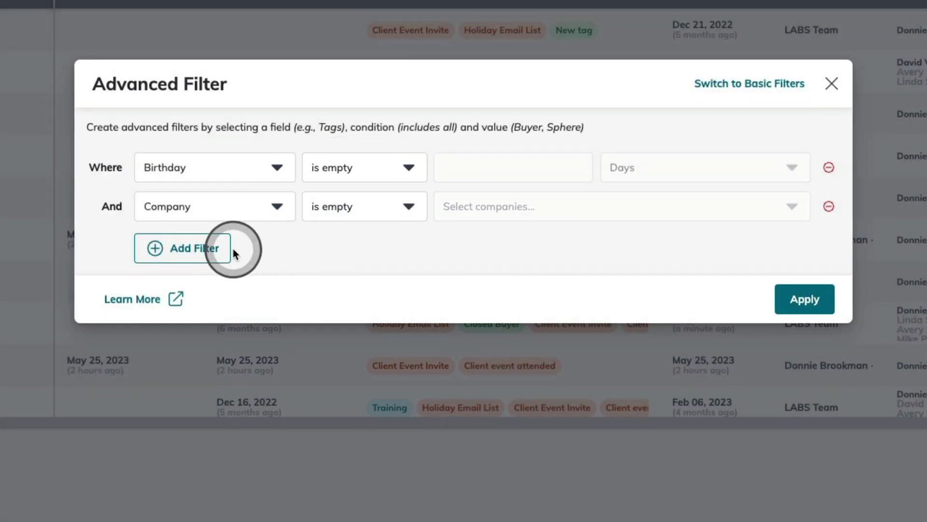
click(195, 237)
click(277, 227)
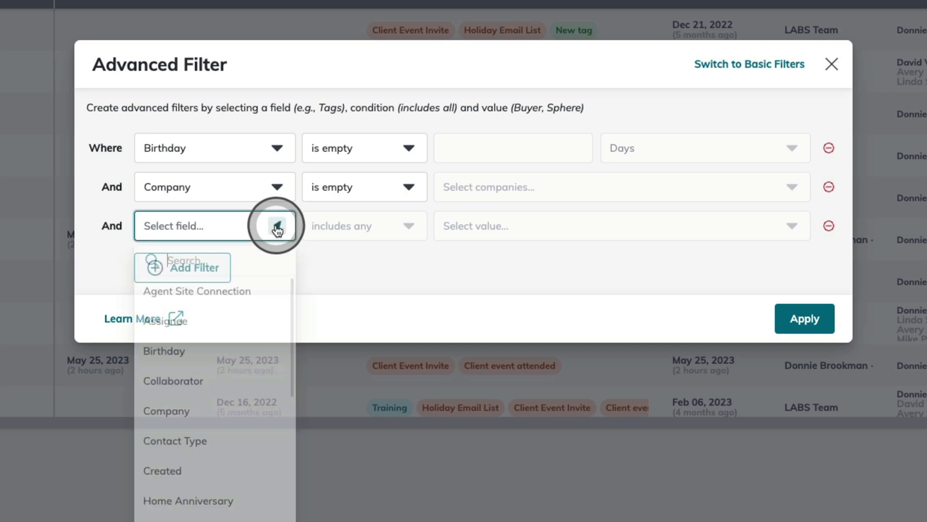
text(Lead)
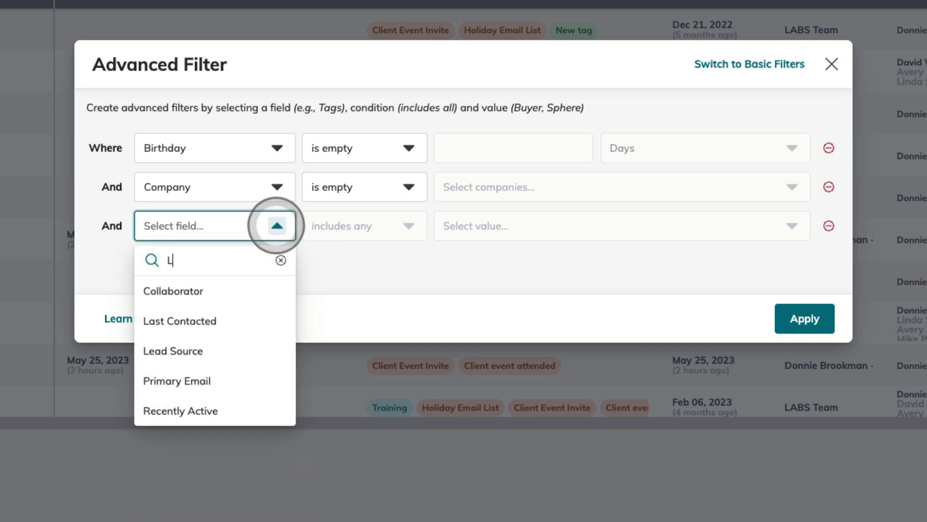
click(197, 290)
click(356, 232)
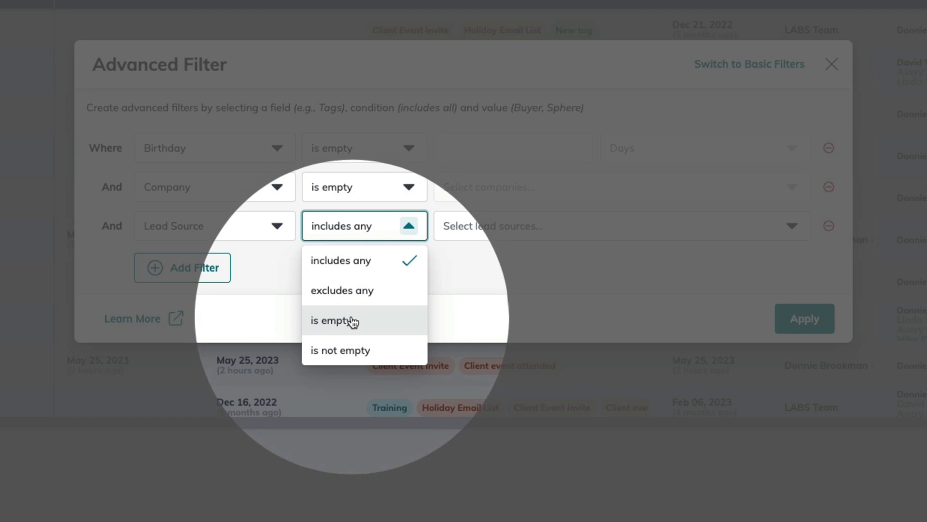
click(353, 321)
Add Primary Address and Tags filter conditions, each set to 'is empty'
click(212, 276)
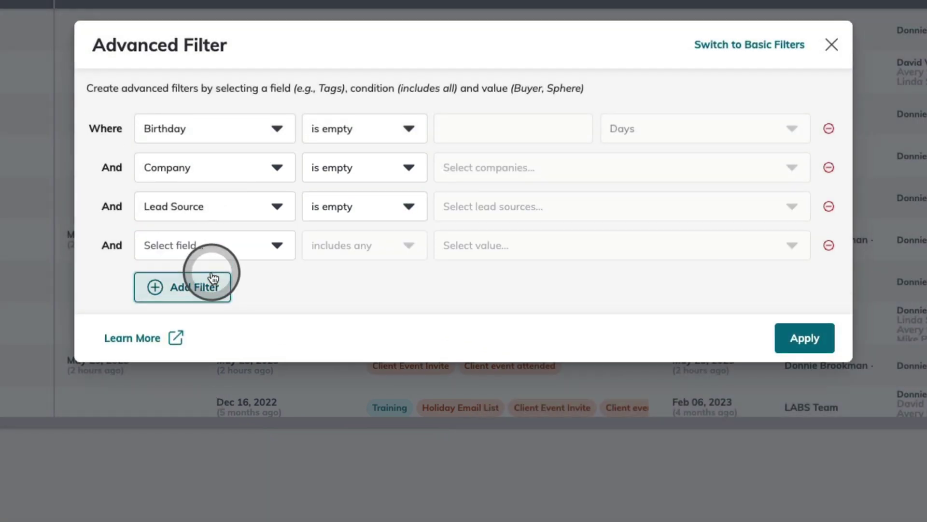
click(272, 246)
text(Prim)
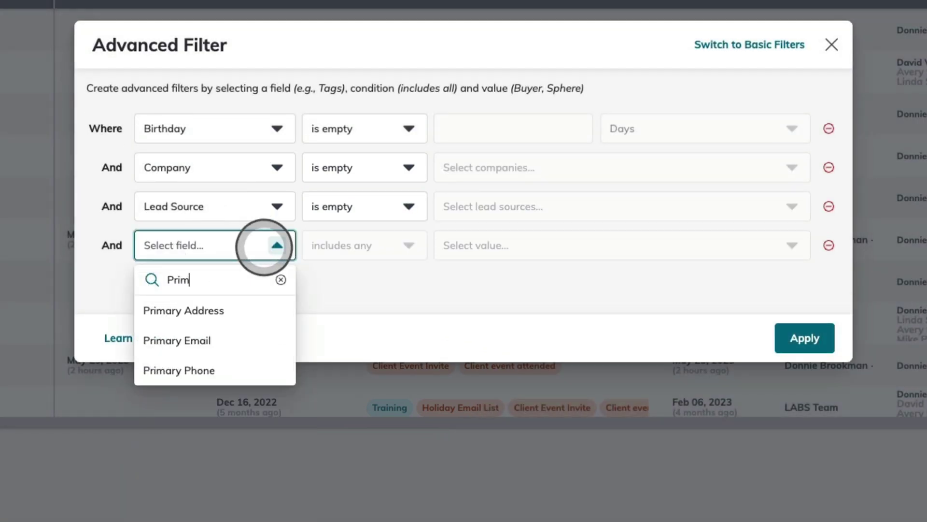
click(190, 310)
click(393, 256)
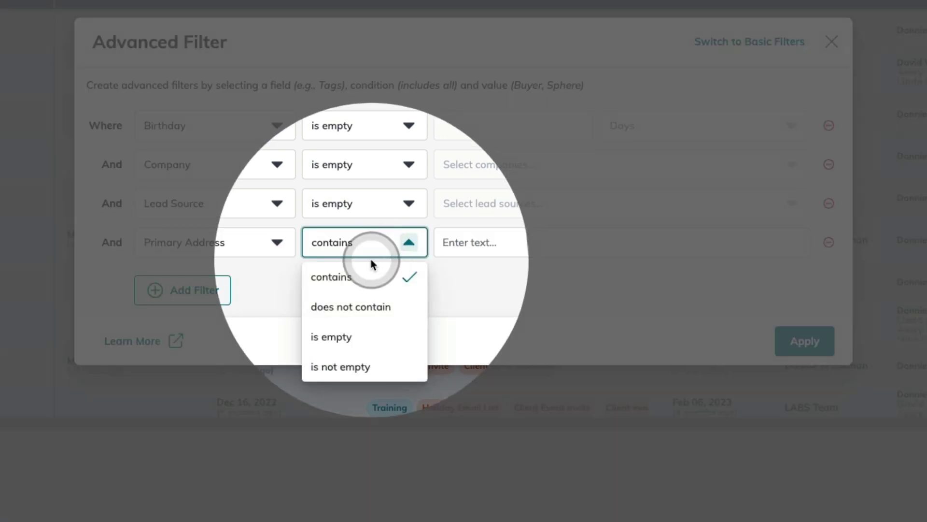
click(346, 336)
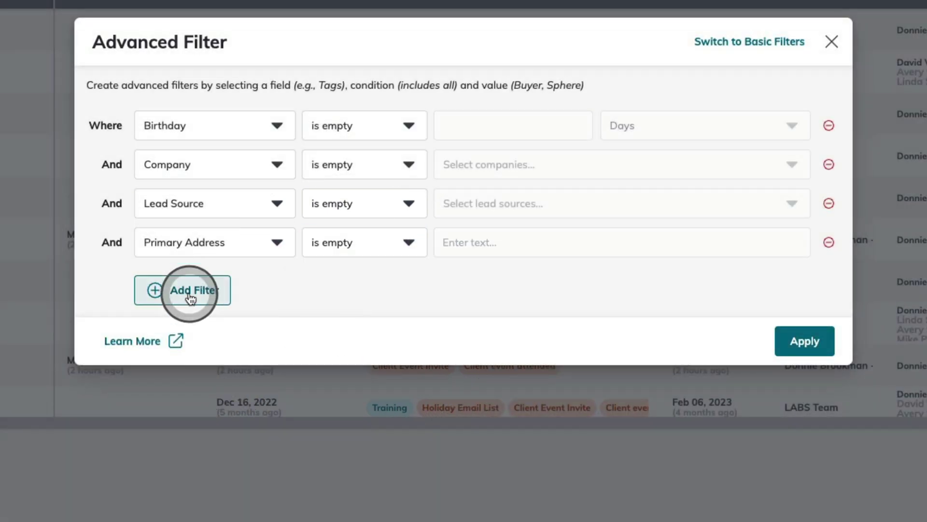
click(182, 289)
click(251, 274)
text(Tag)
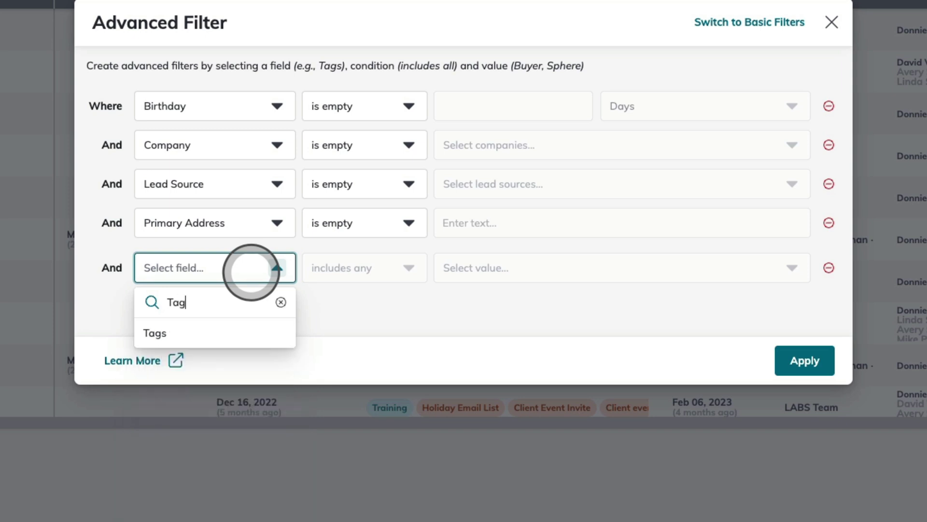
click(193, 337)
click(368, 271)
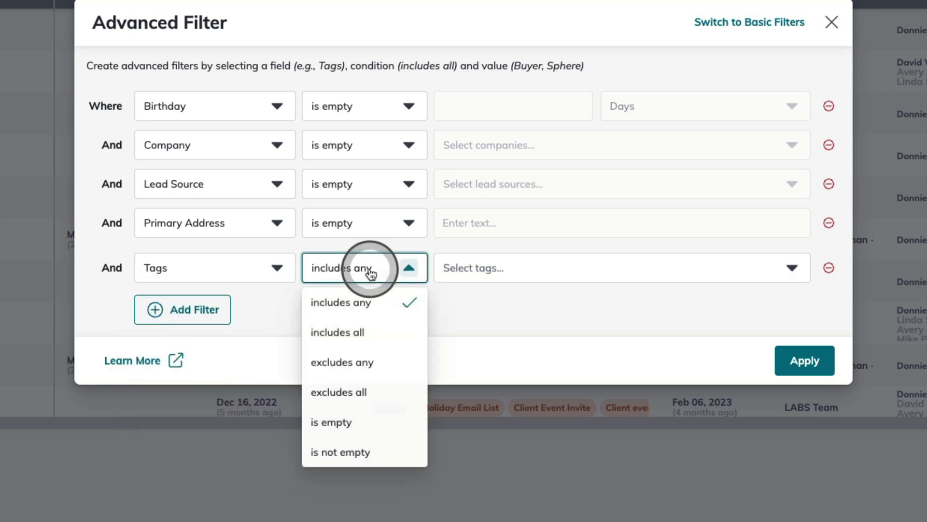
click(347, 424)
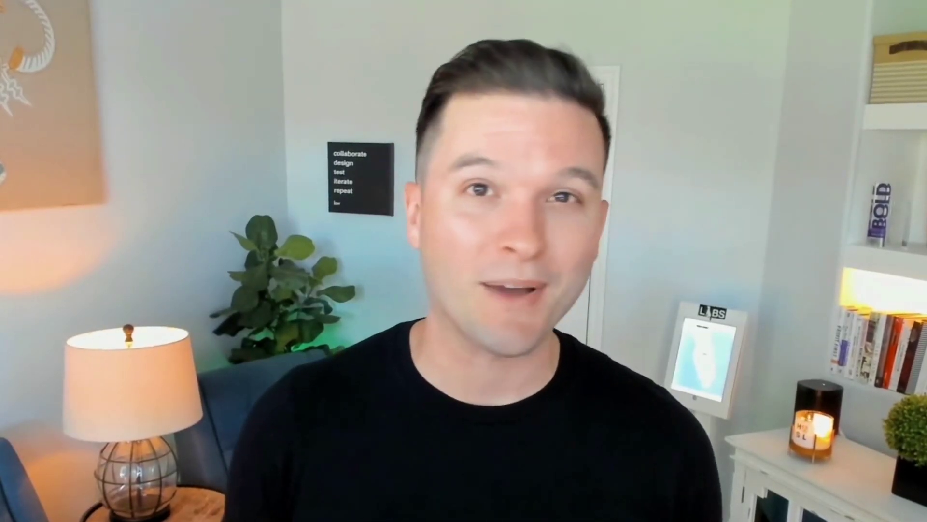
Apply the five empty-field conditions to narrow the contacts list to three contacts
click(442, 334)
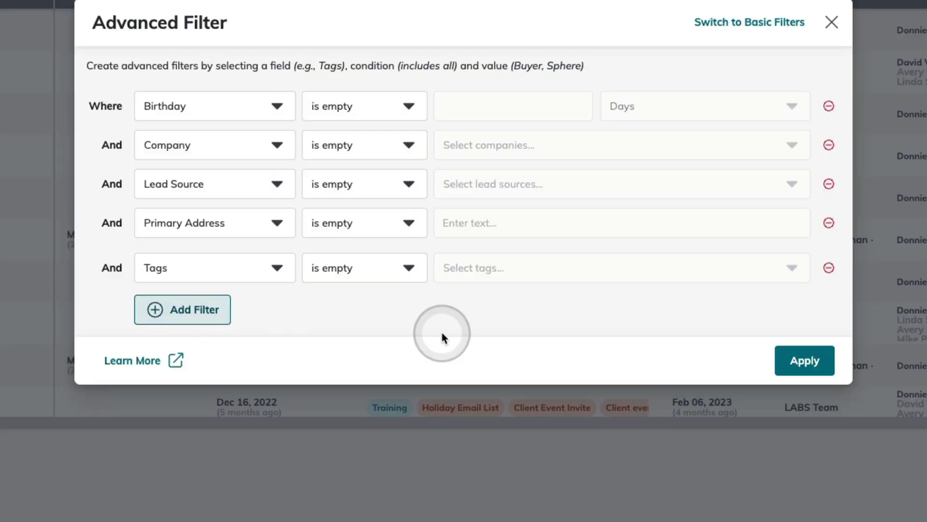
click(780, 361)
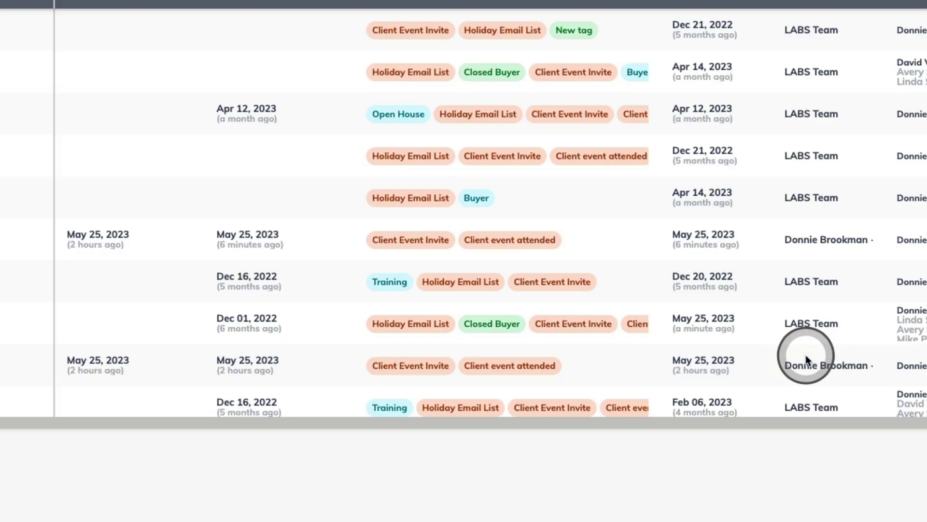